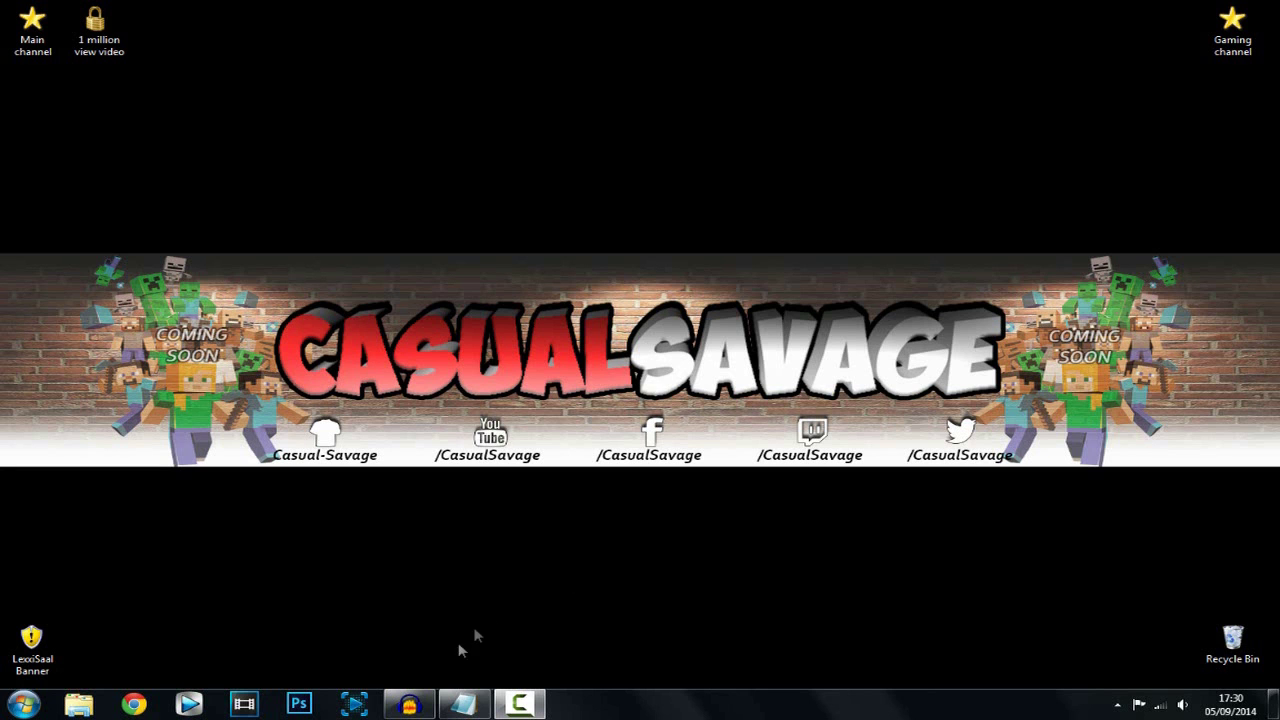
Open Audacity from the taskbar, showing an empty 44100 Hz project
left_click(409, 704)
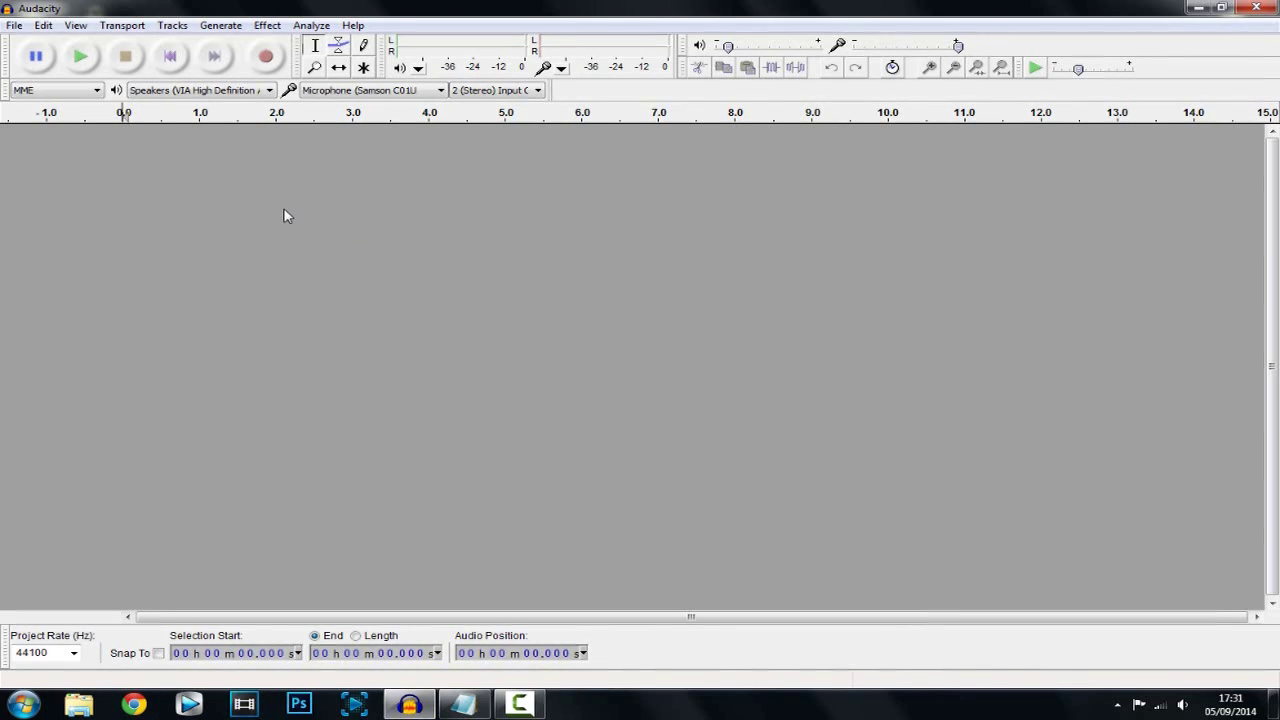
Record an 11.7-second stereo voice clip, then place the play position near 4.9 s
left_click(266, 56)
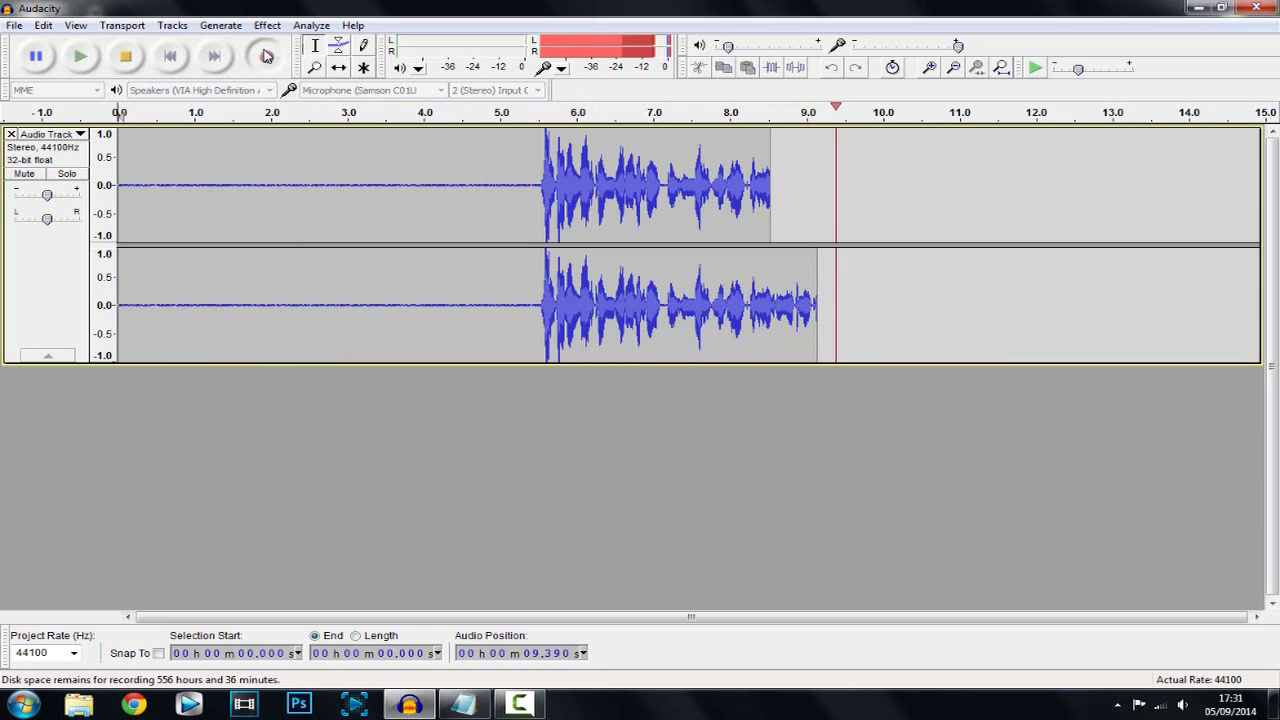
left_click(126, 59)
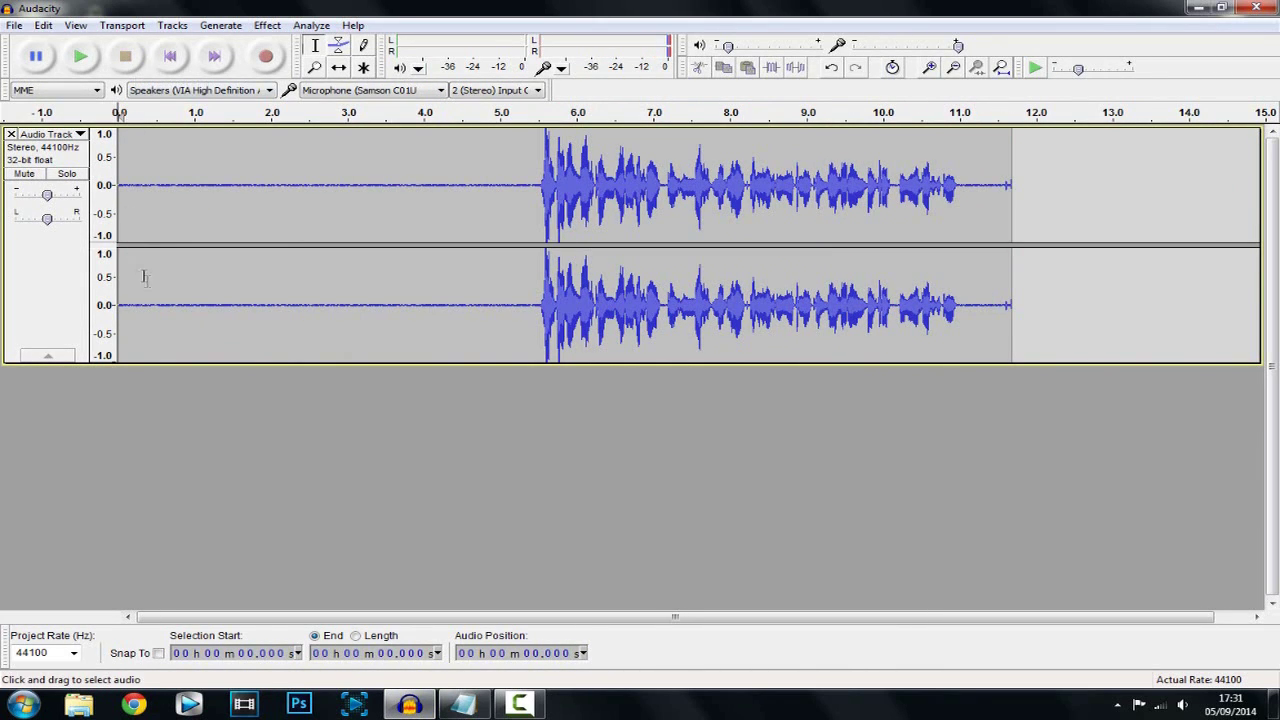
left_click(491, 184)
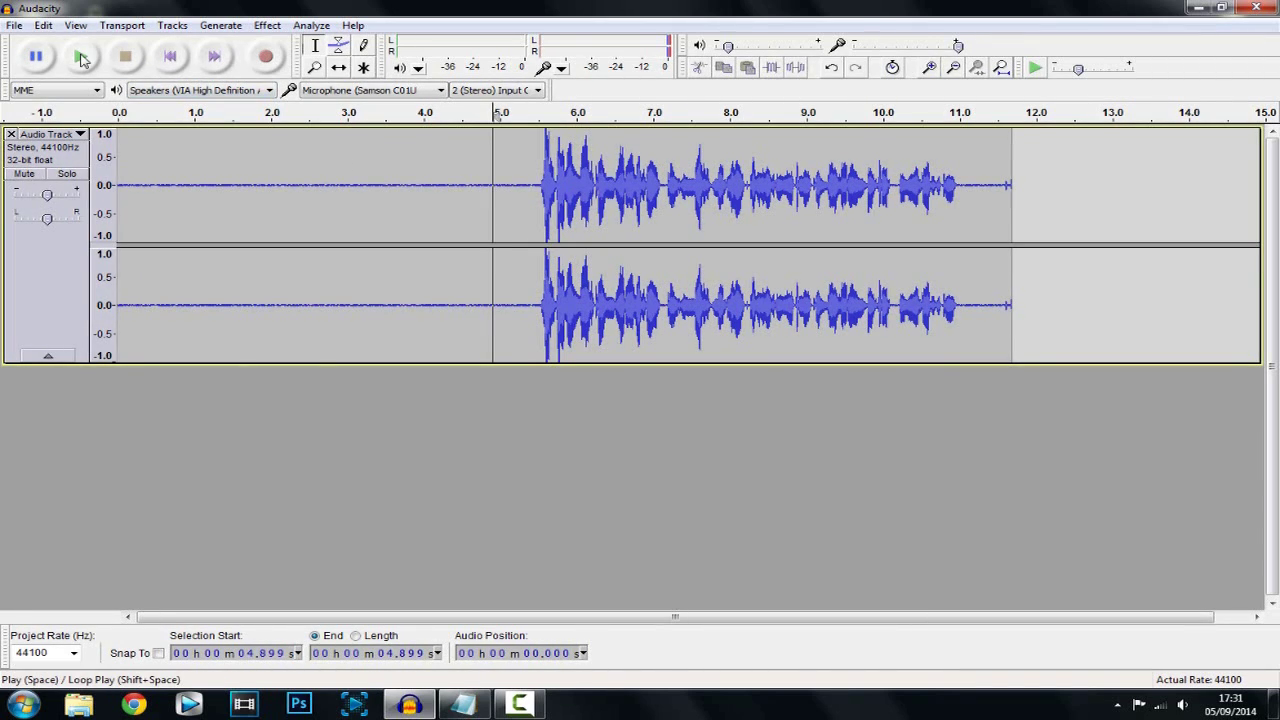
left_click(82, 58)
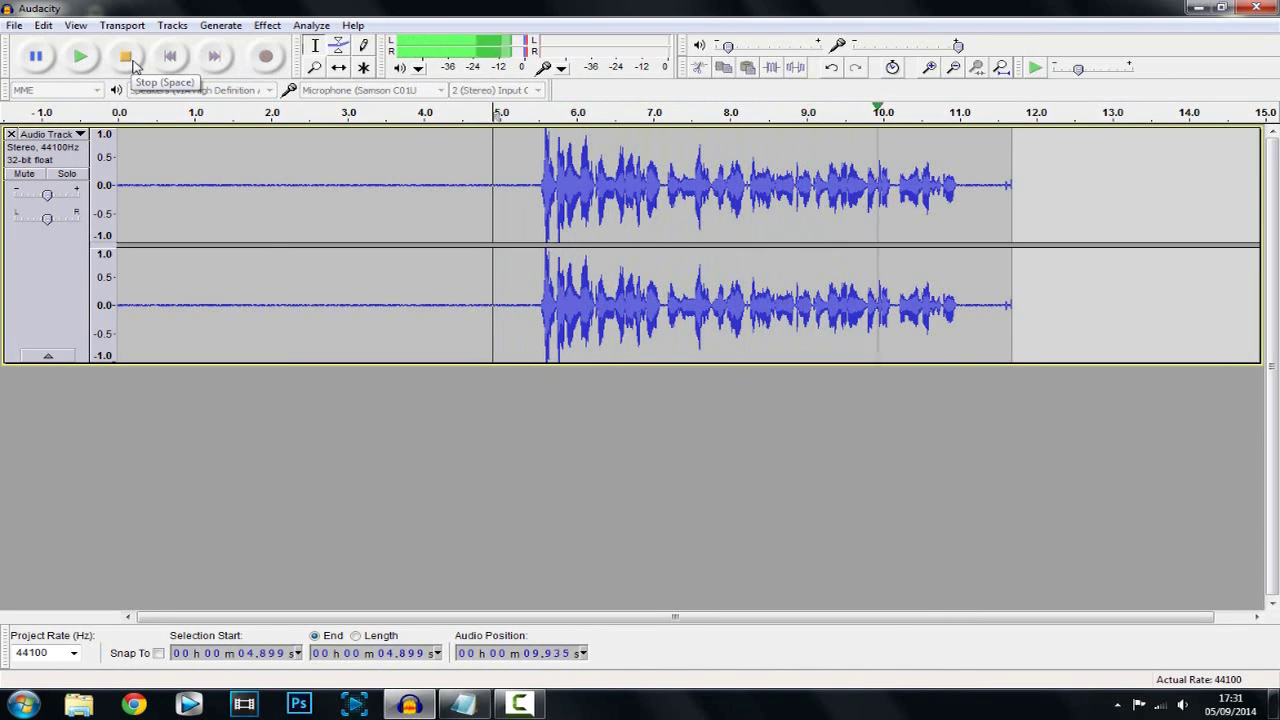
left_click(537, 310)
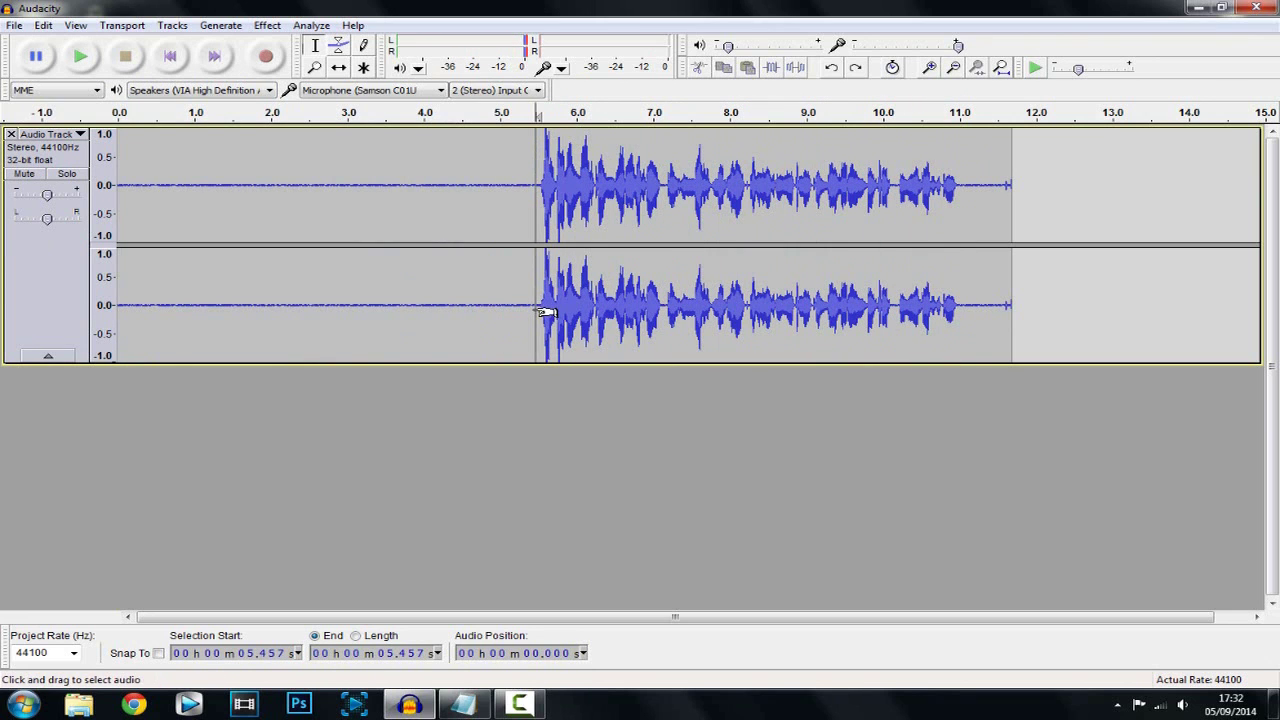
Capture a Noise Removal profile from the silent 0–5.4 s lead-in
left_click_drag(540, 312, 118, 305)
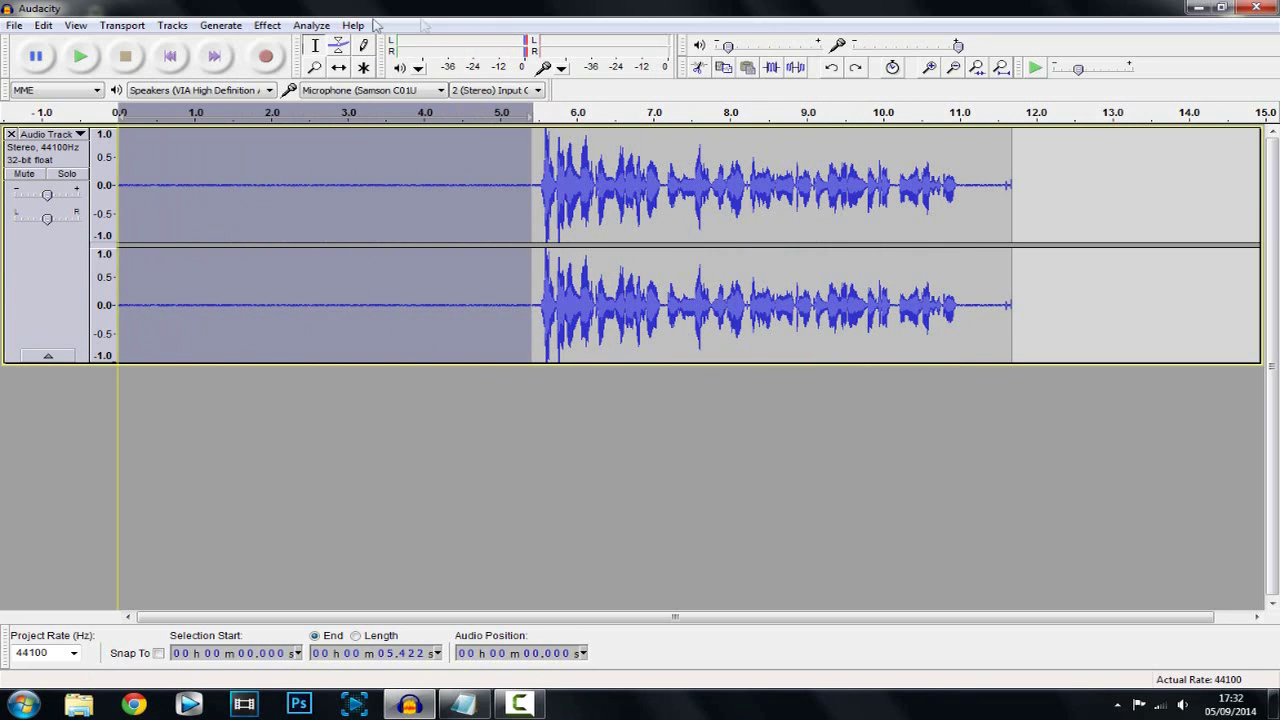
left_click(268, 26)
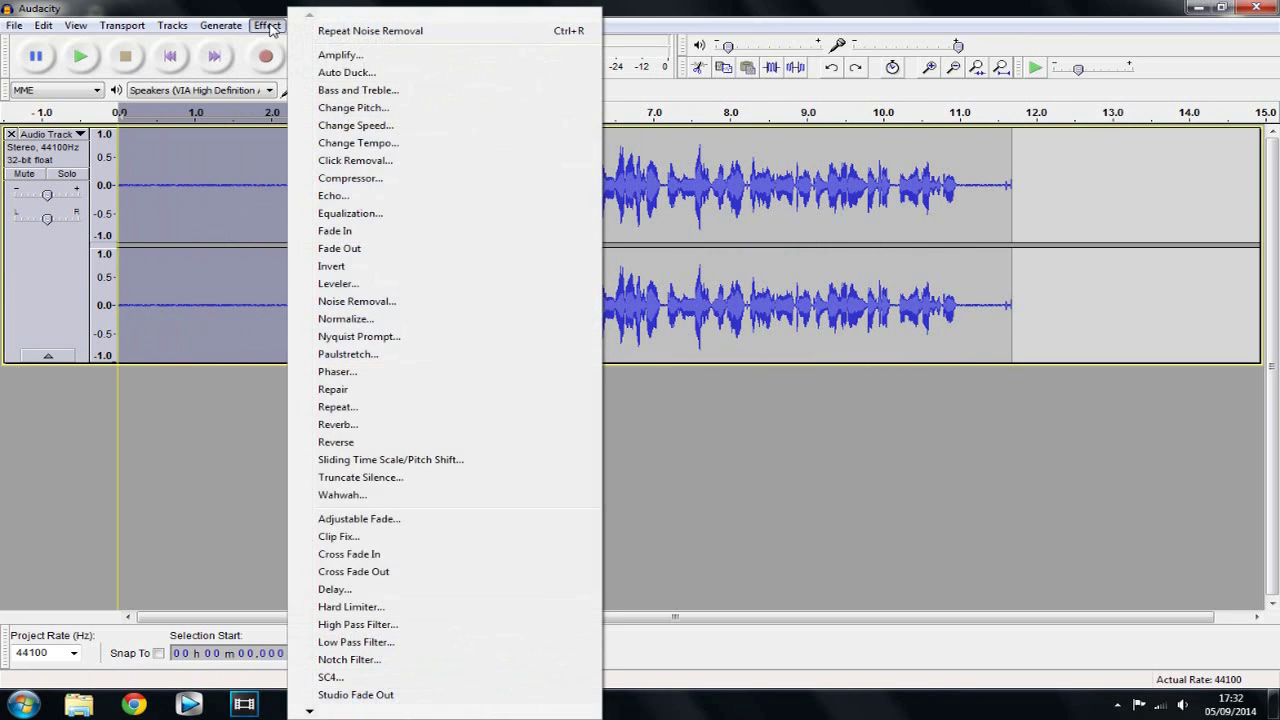
left_click(370, 302)
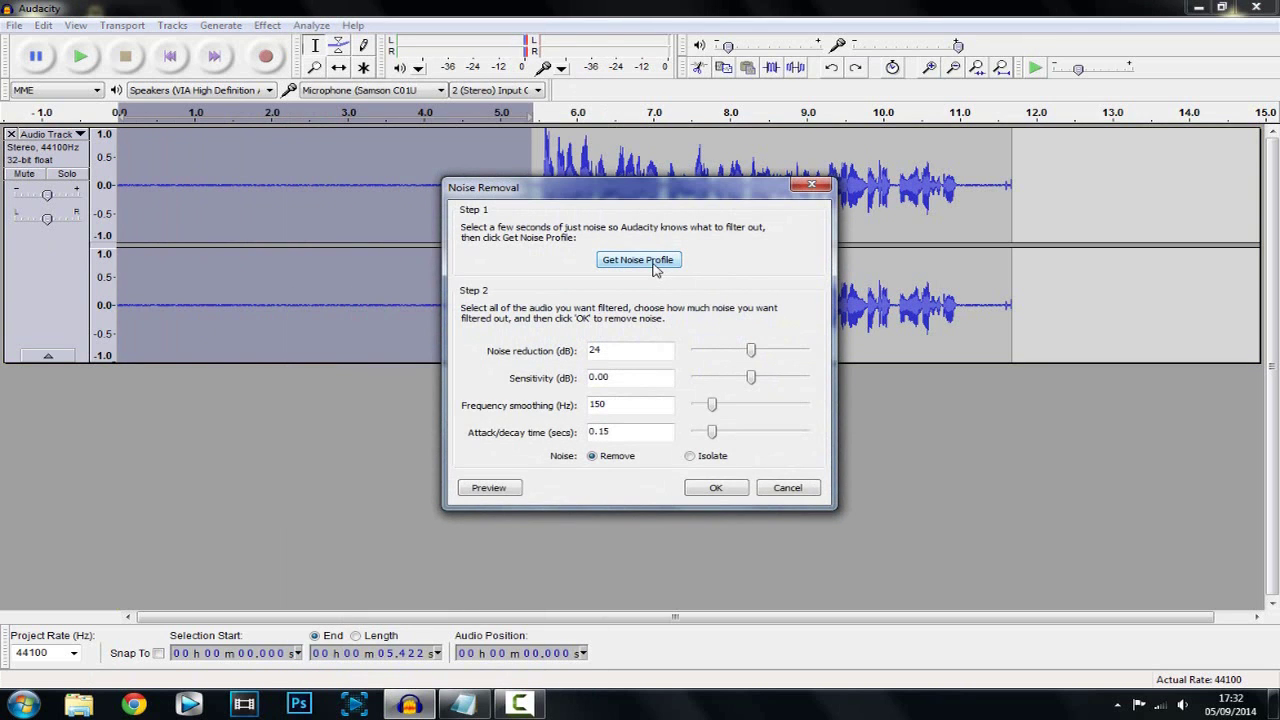
left_click(655, 268)
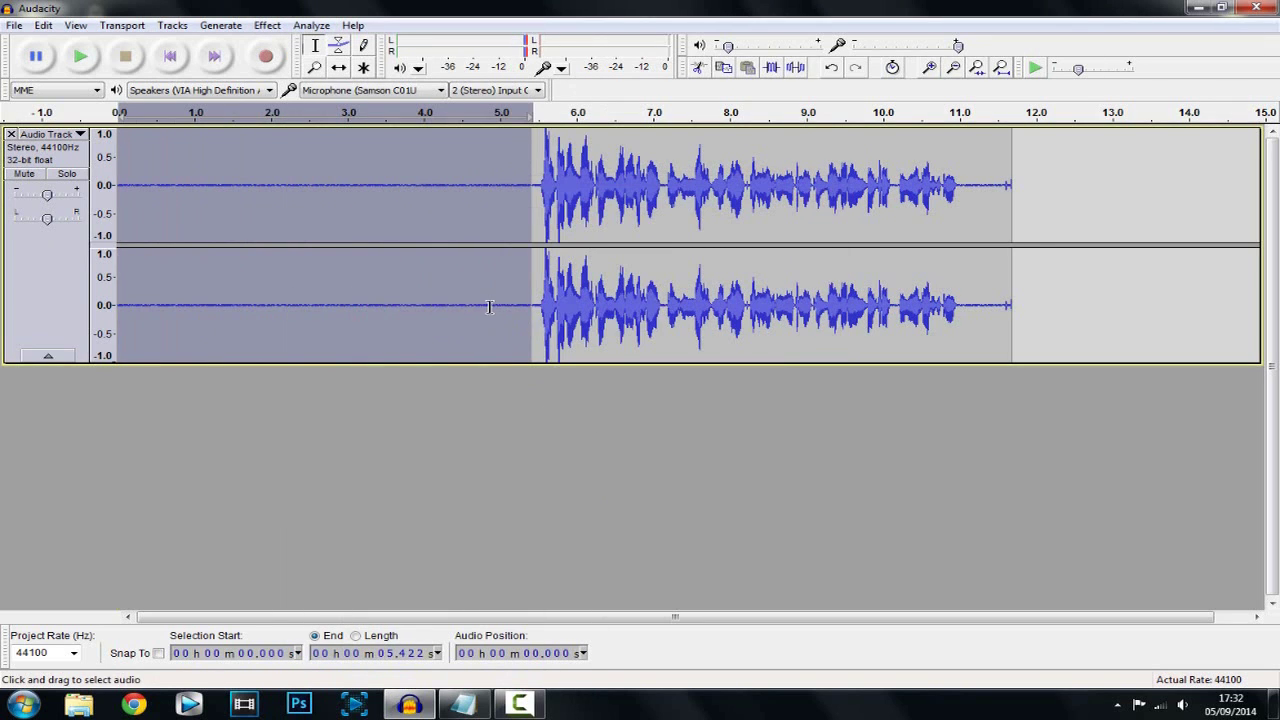
left_click(490, 306)
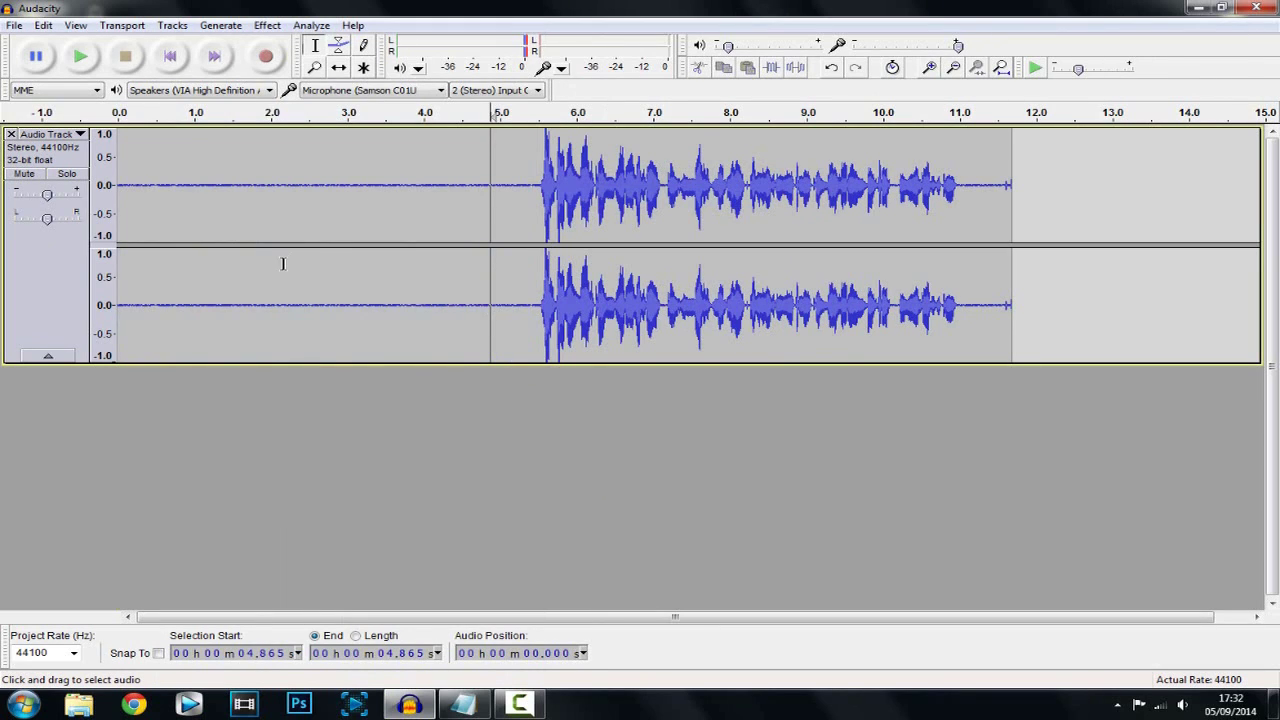
Apply 24 dB noise removal across the entire 11.7-second recording
key("ctrl+a")
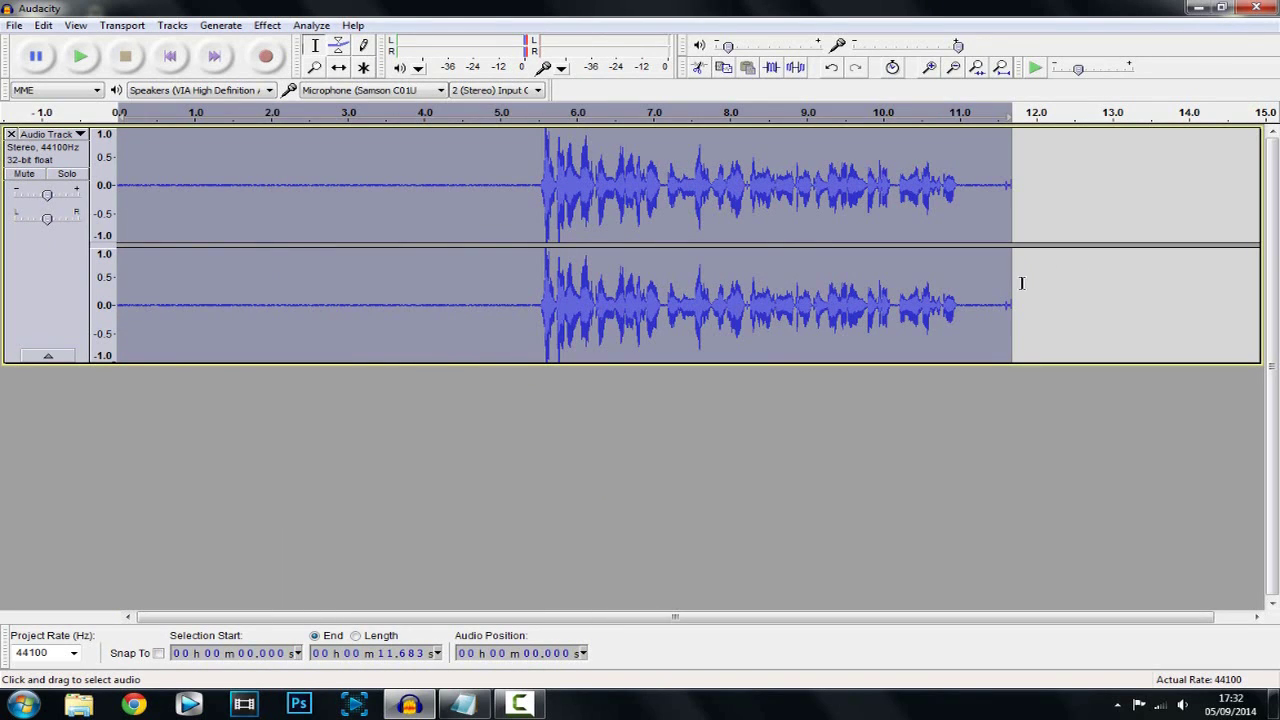
left_click_drag(1019, 286, 118, 290)
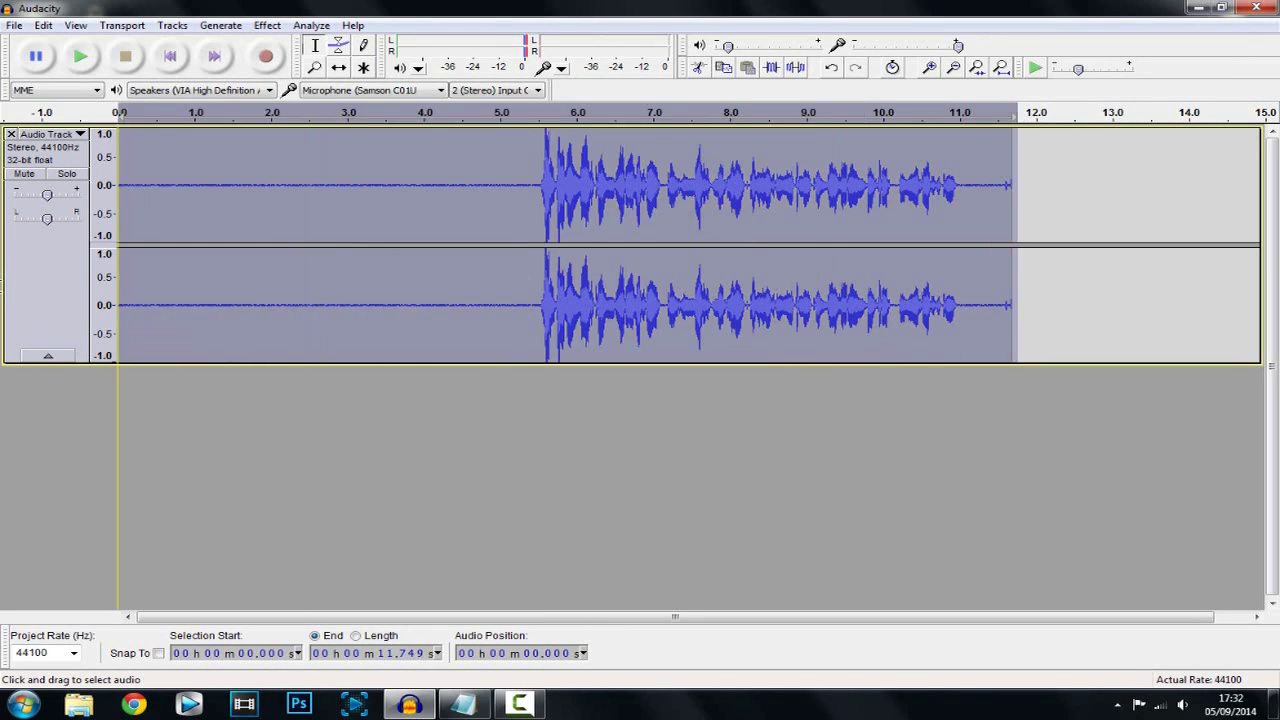
left_click(267, 25)
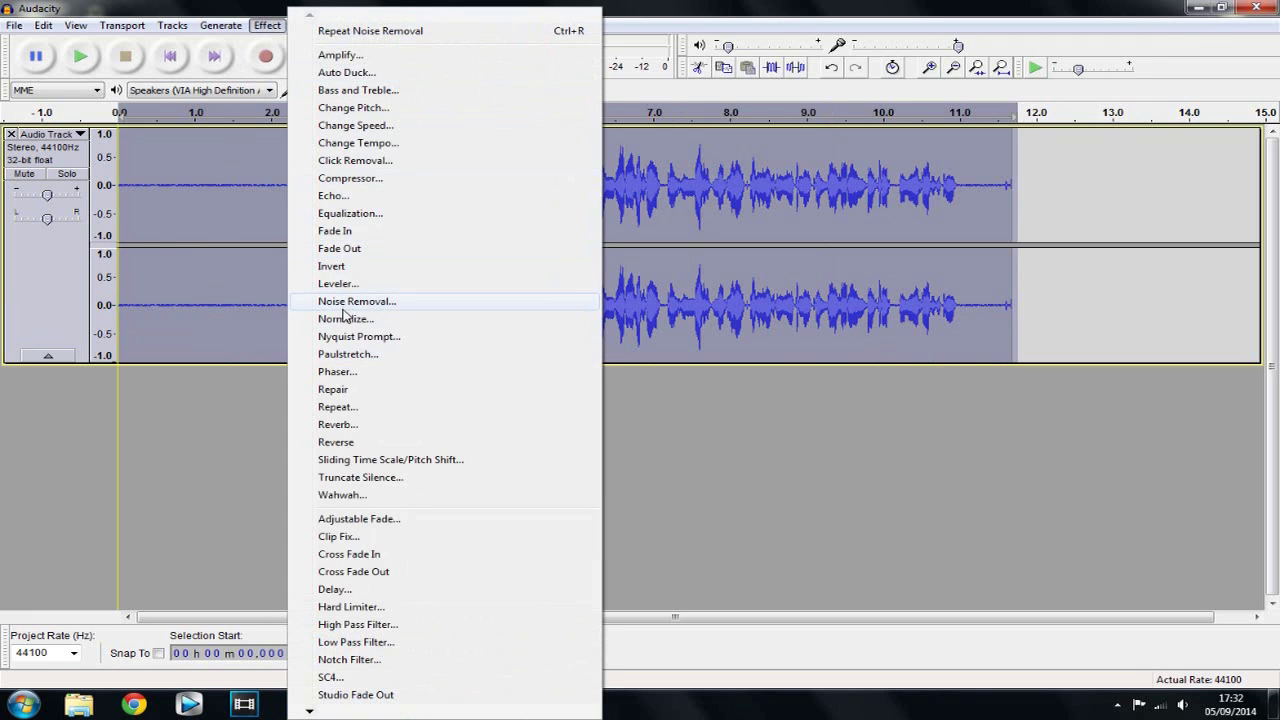
left_click(350, 301)
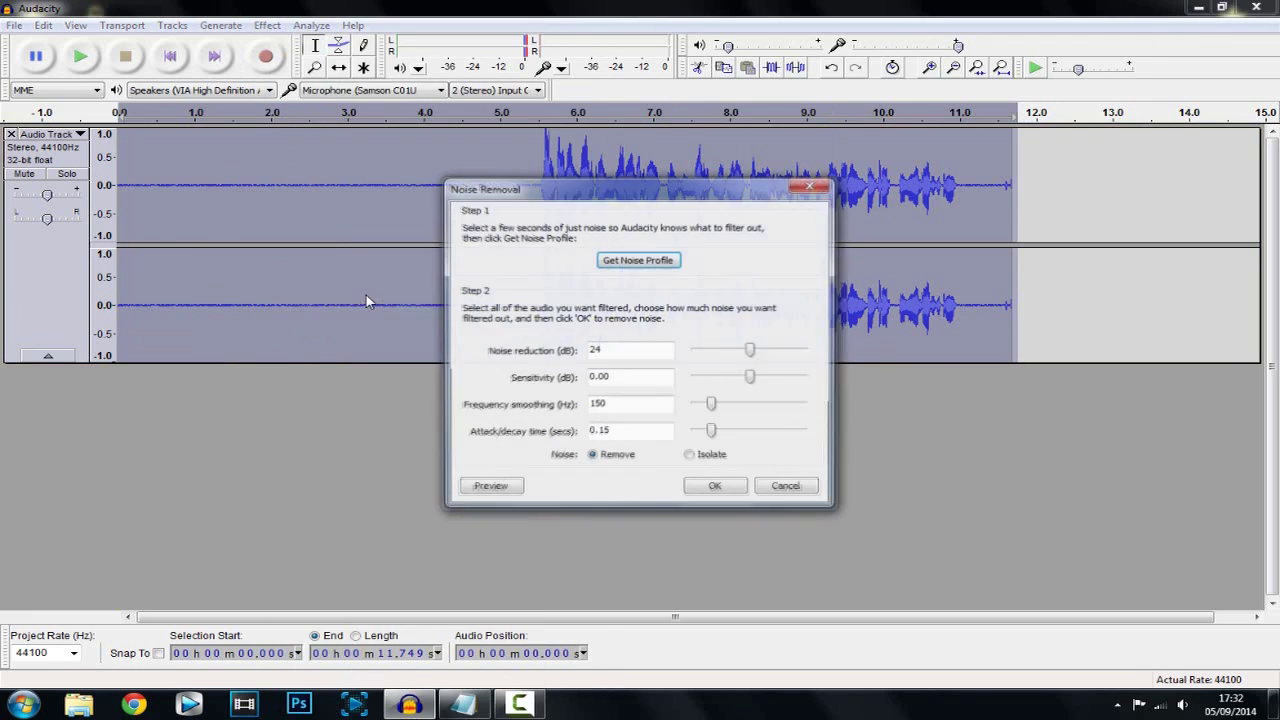
left_click(733, 490)
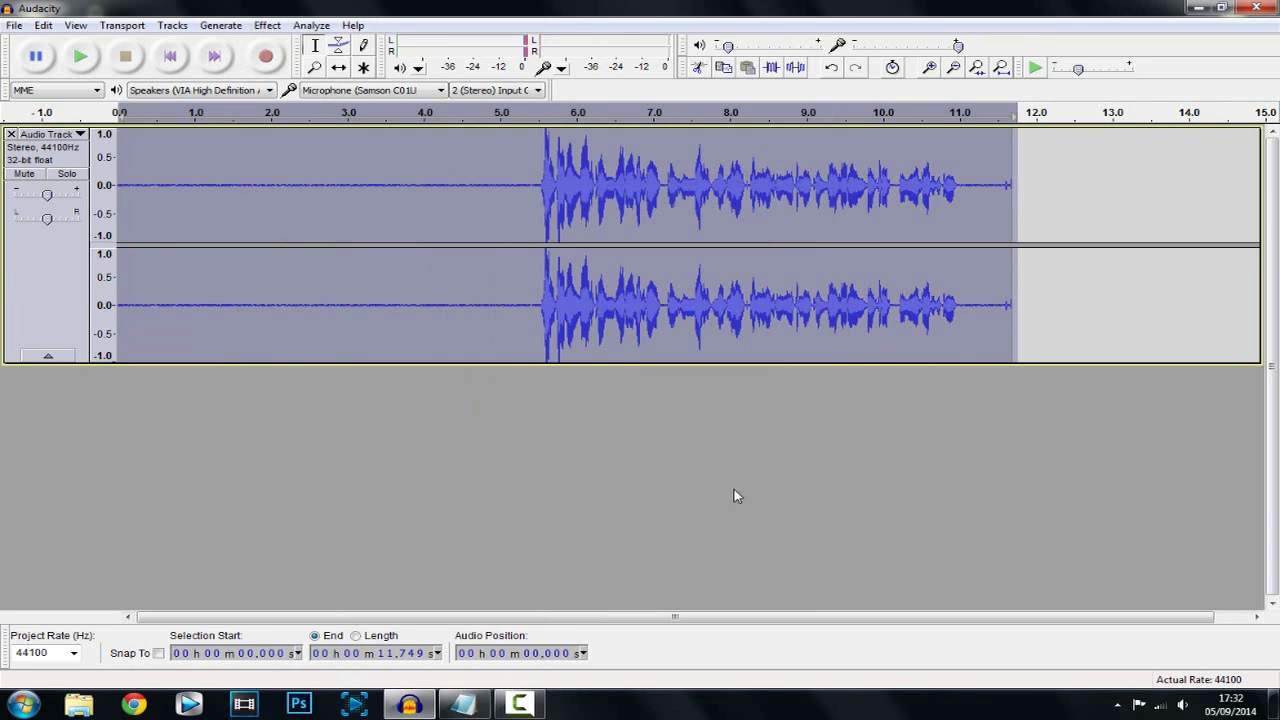
left_click(330, 210)
left_click(132, 188)
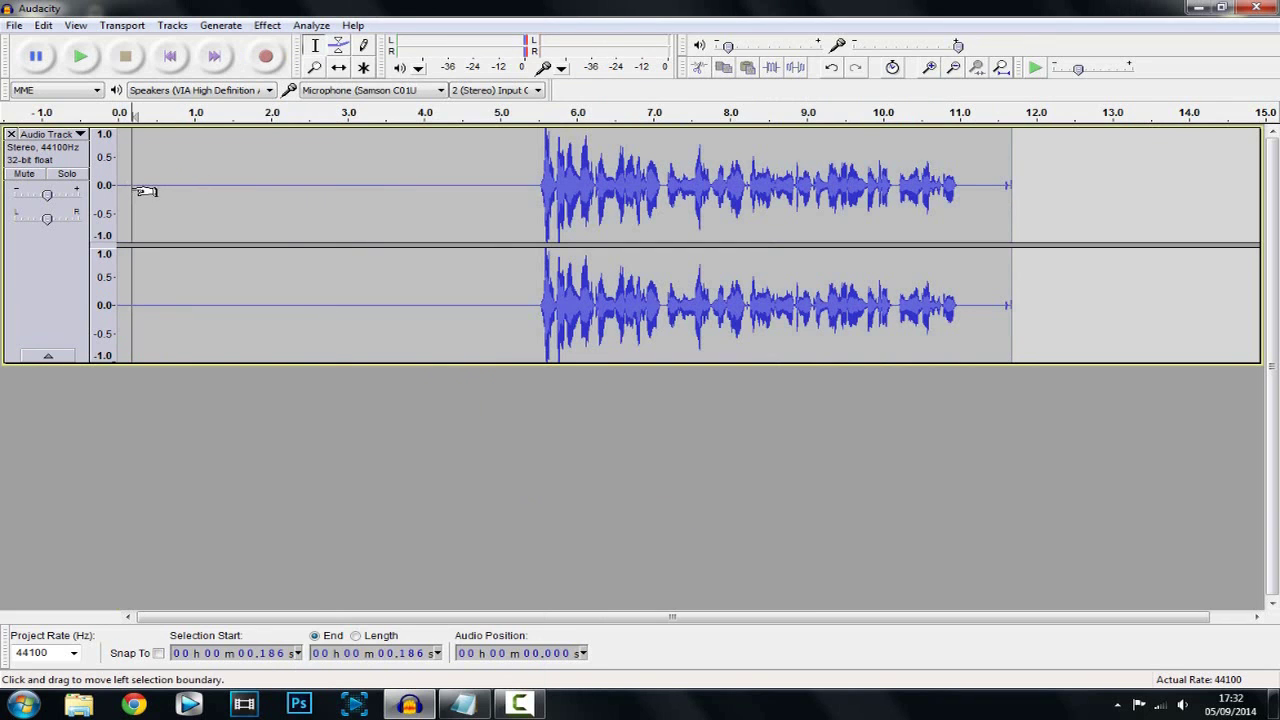
Play the noise-cleaned recording from the start to check it
left_click(124, 184)
left_click(84, 58)
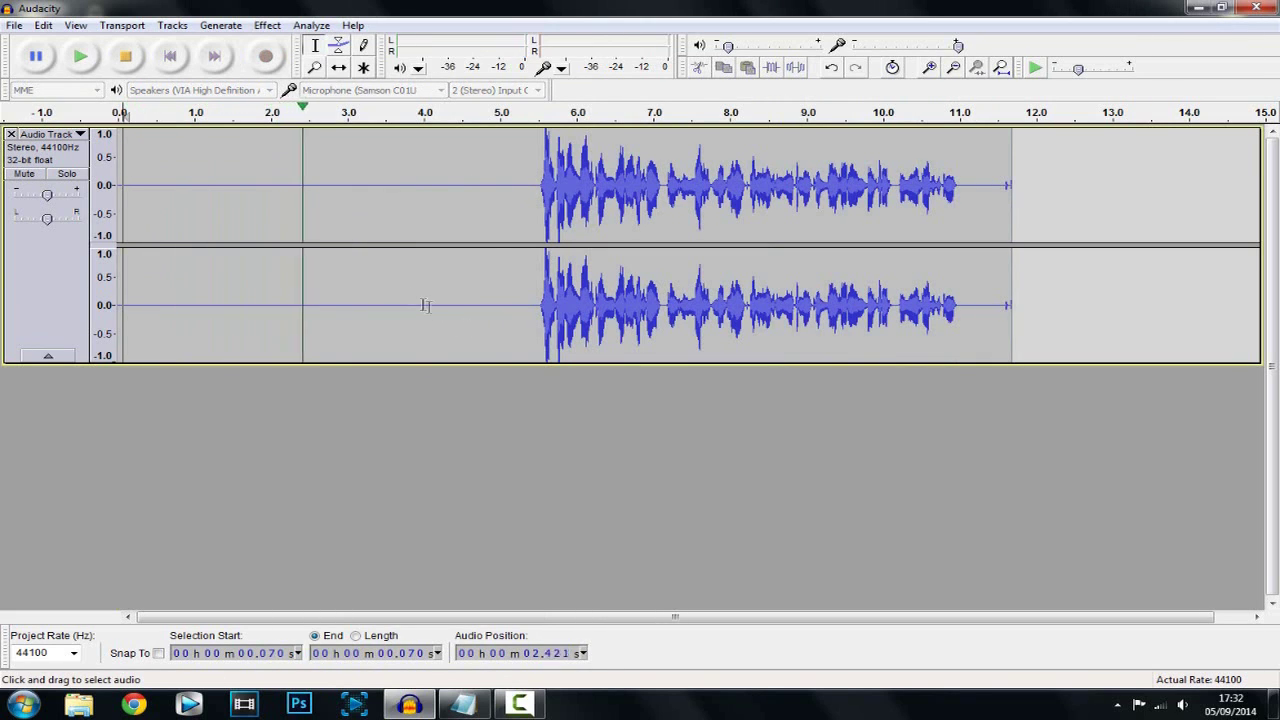
left_click(127, 57)
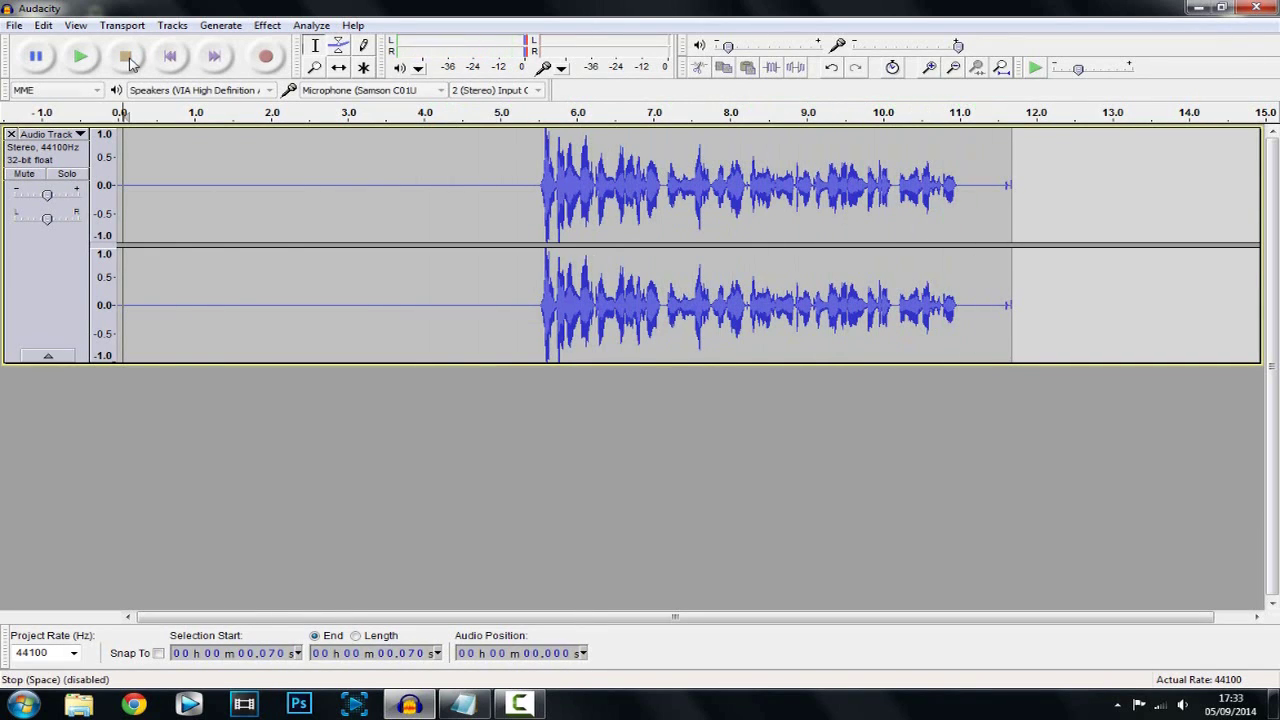
Normalize the whole clip to a -1.0 dB peak with DC offset removed
left_click(132, 188)
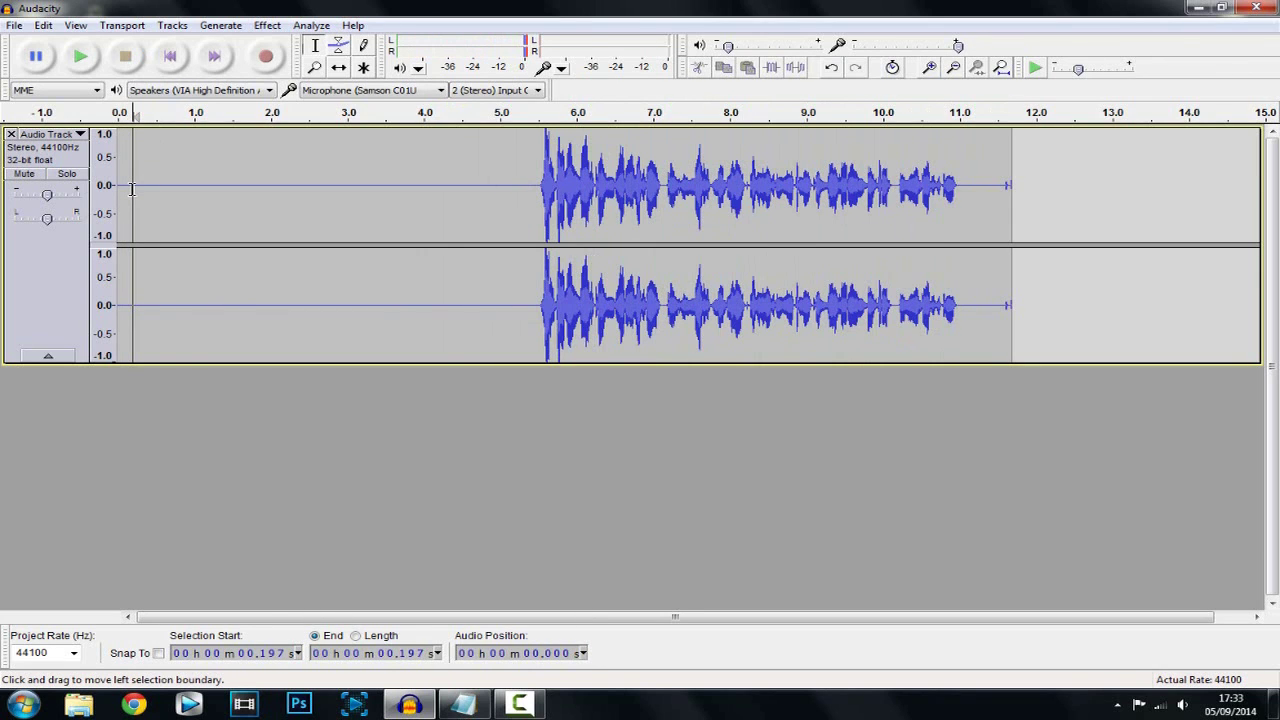
key("ctrl+a")
left_click(267, 25)
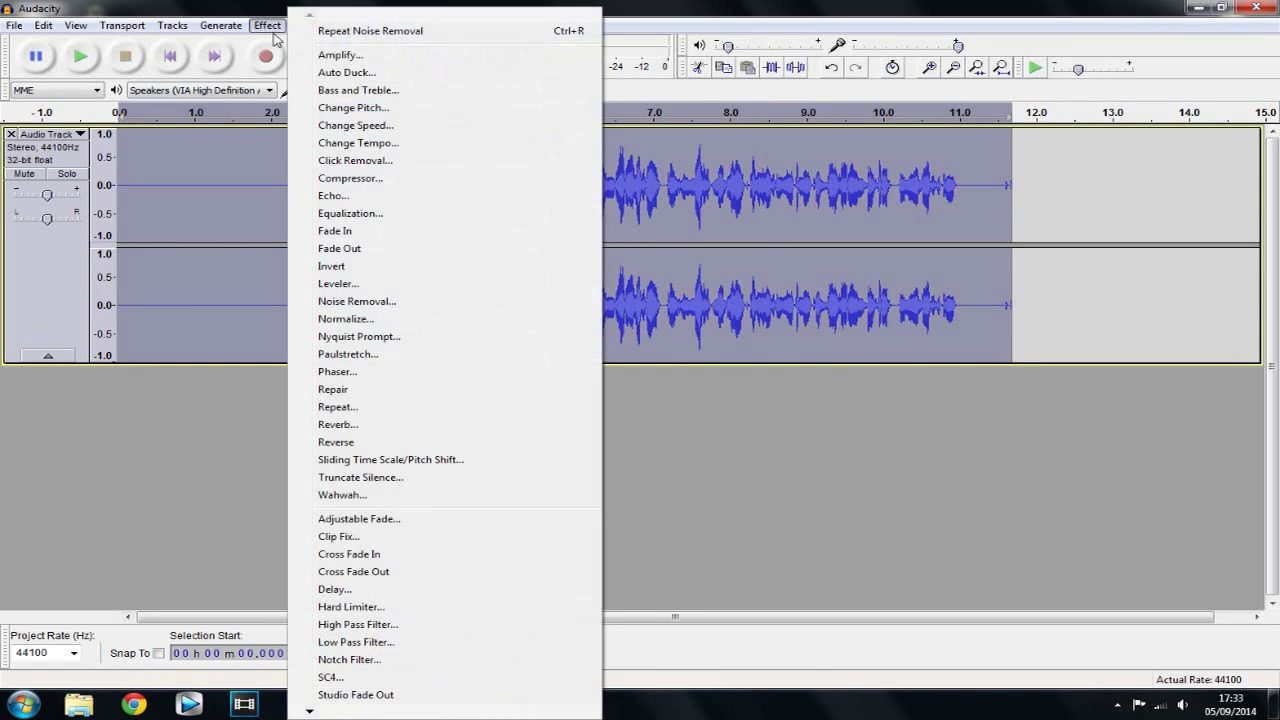
left_click(336, 319)
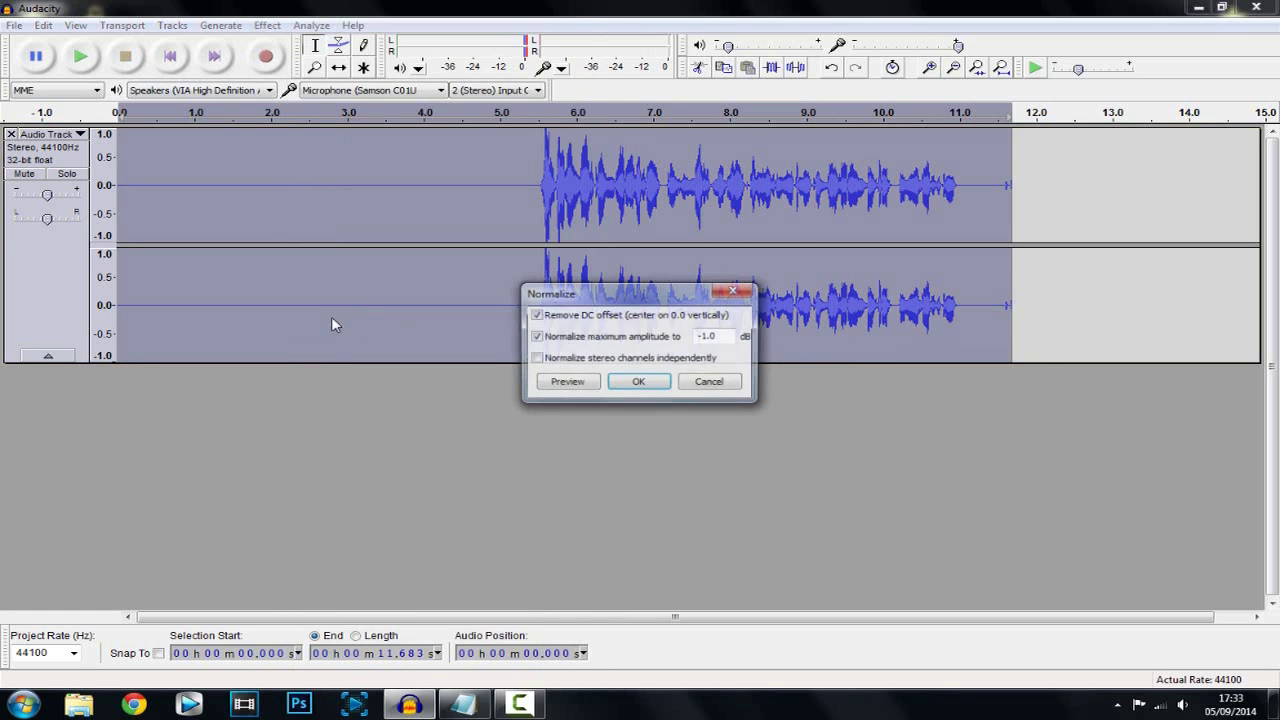
left_click(652, 383)
left_click(465, 705)
left_click(470, 706)
left_click(267, 25)
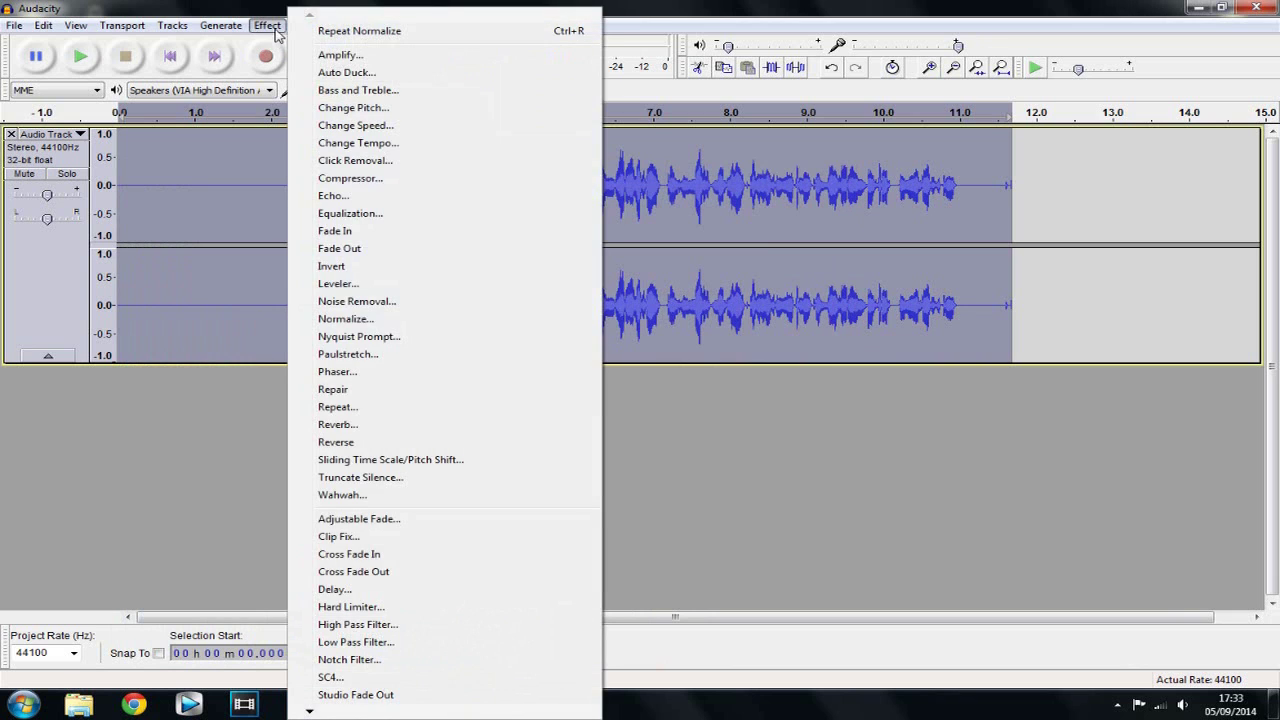
Apply the Compressor with -18 dB threshold, -40 dB noise floor and 2:1 ratio
left_click(380, 179)
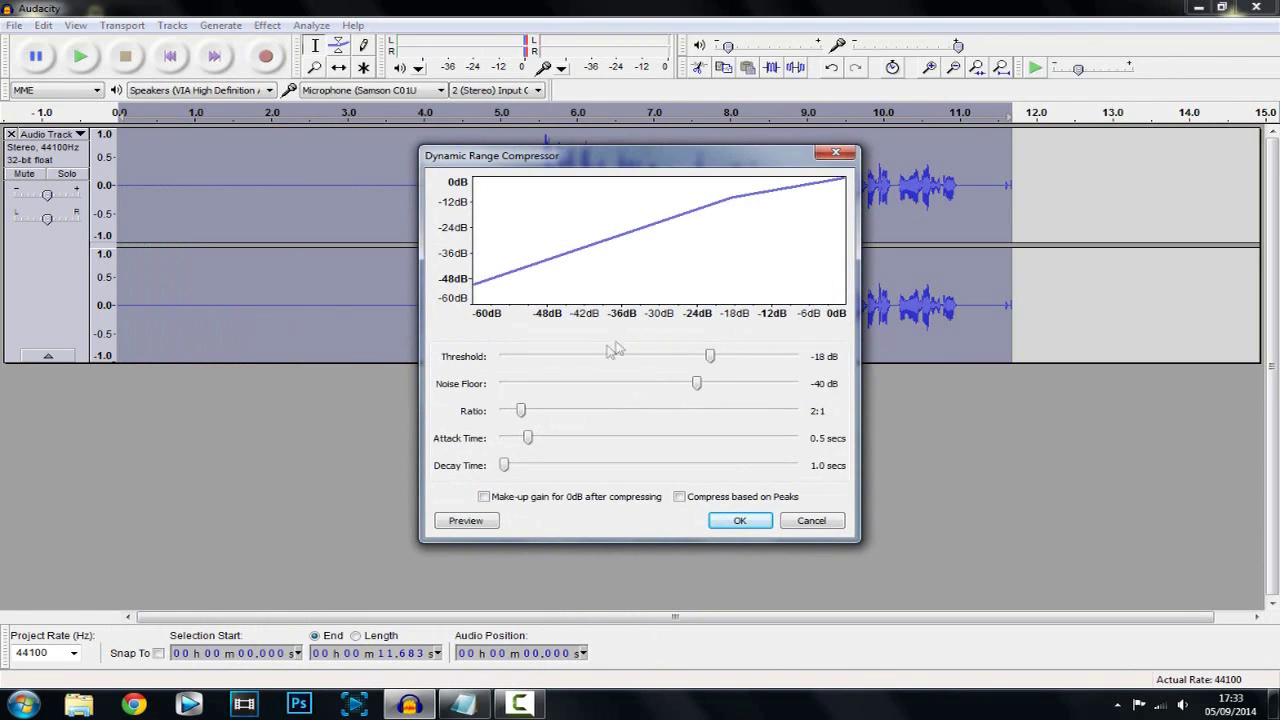
left_click(740, 522)
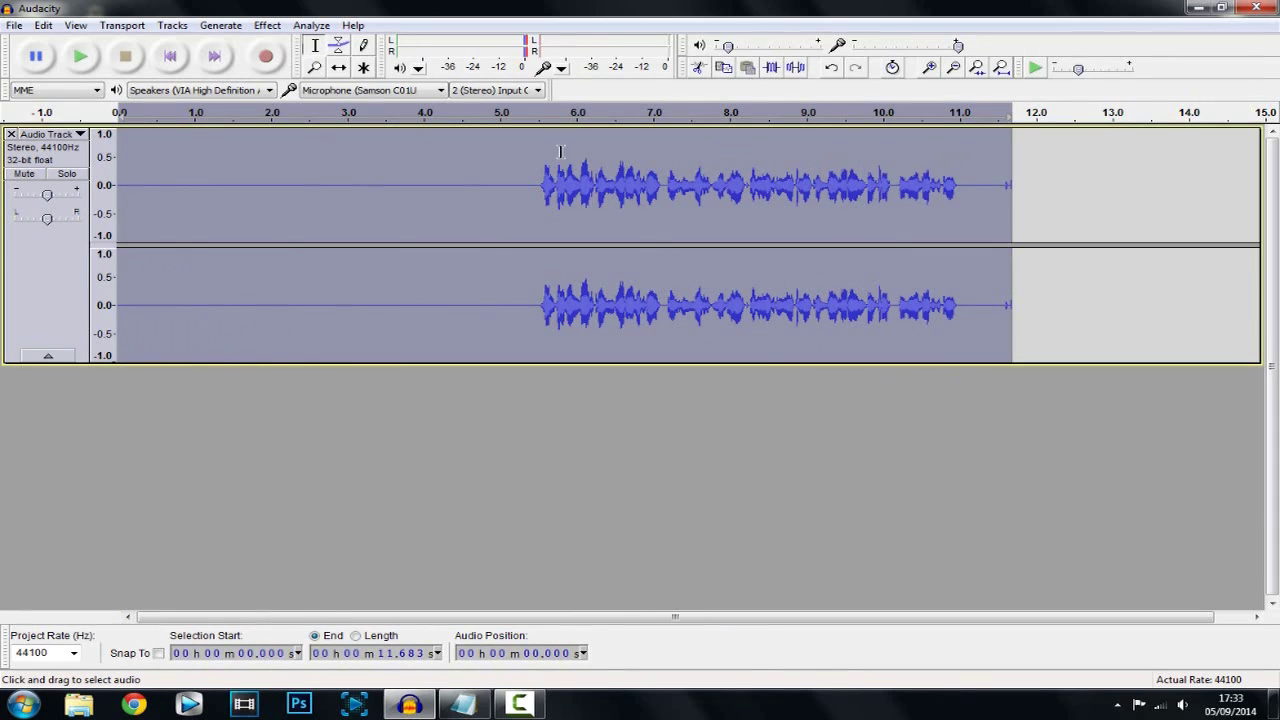
left_click(267, 25)
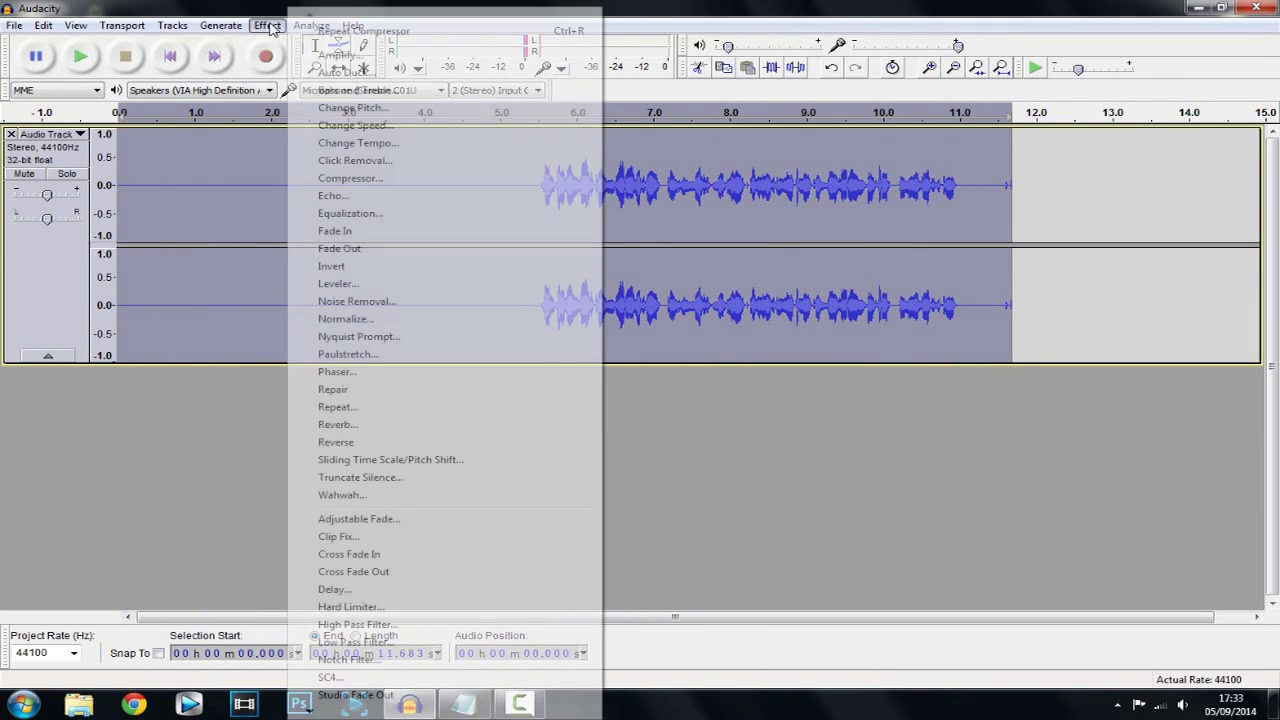
Choose the Bass Boost equalization curve, lifting lows about 9 dB below 100 Hz
left_click(376, 220)
left_click(510, 503)
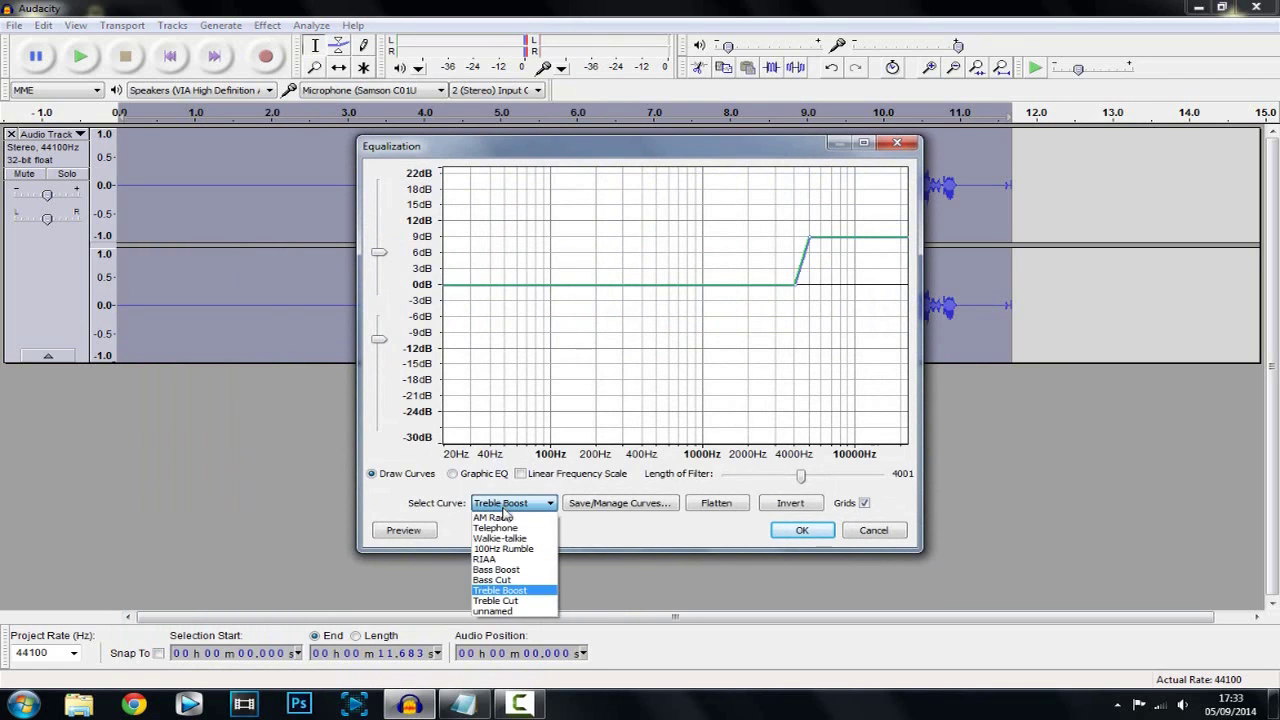
left_click(500, 569)
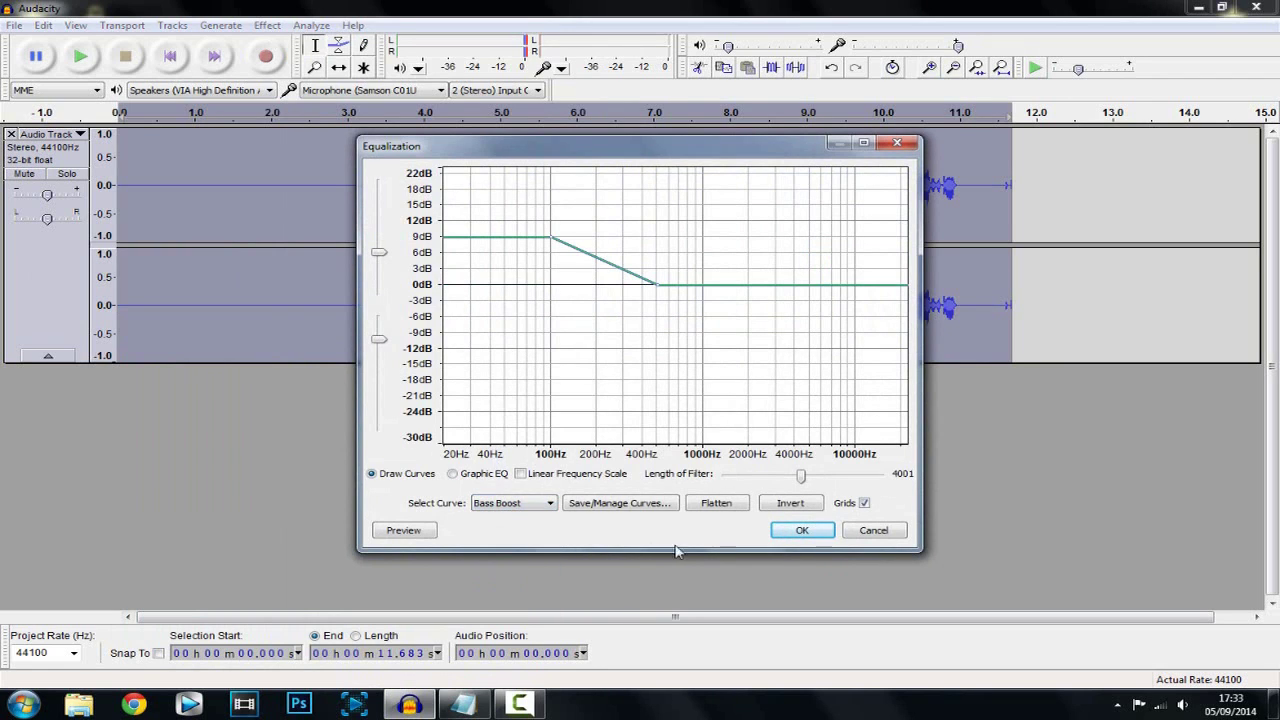
left_click(803, 531)
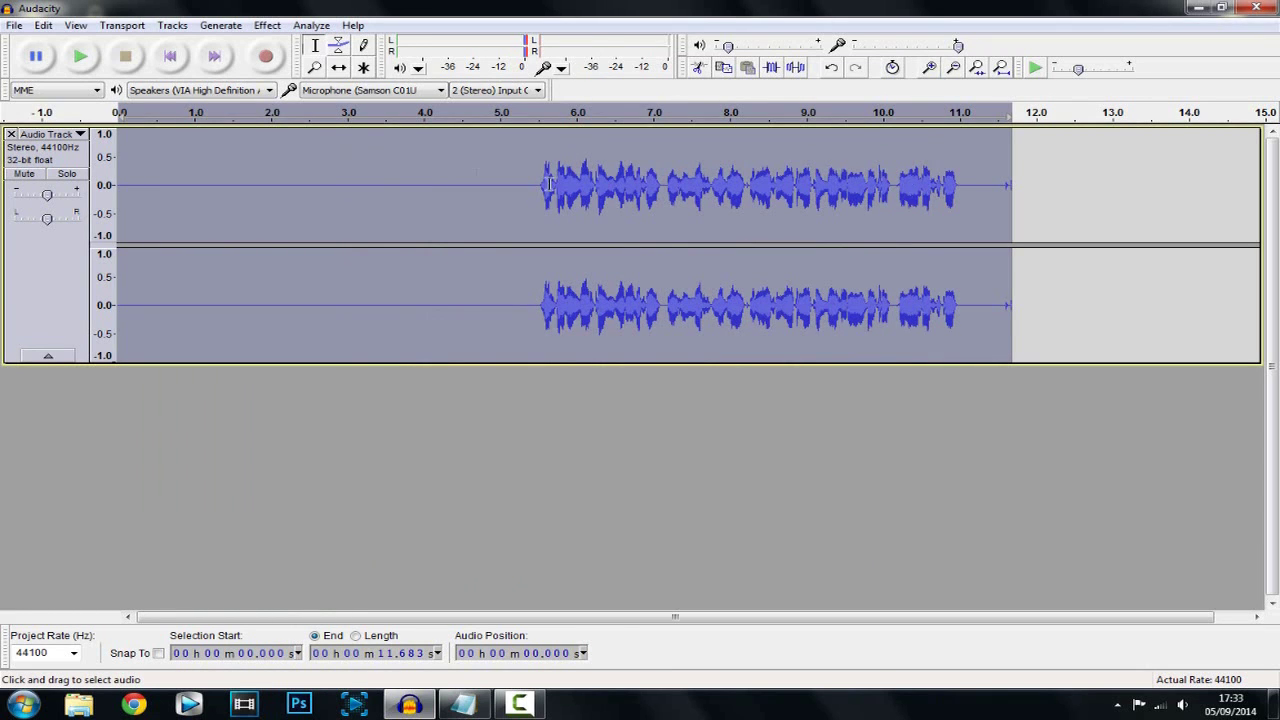
Apply the Treble Boost equalization curve, lifting highs about 9 dB above 4000 Hz
left_click(267, 25)
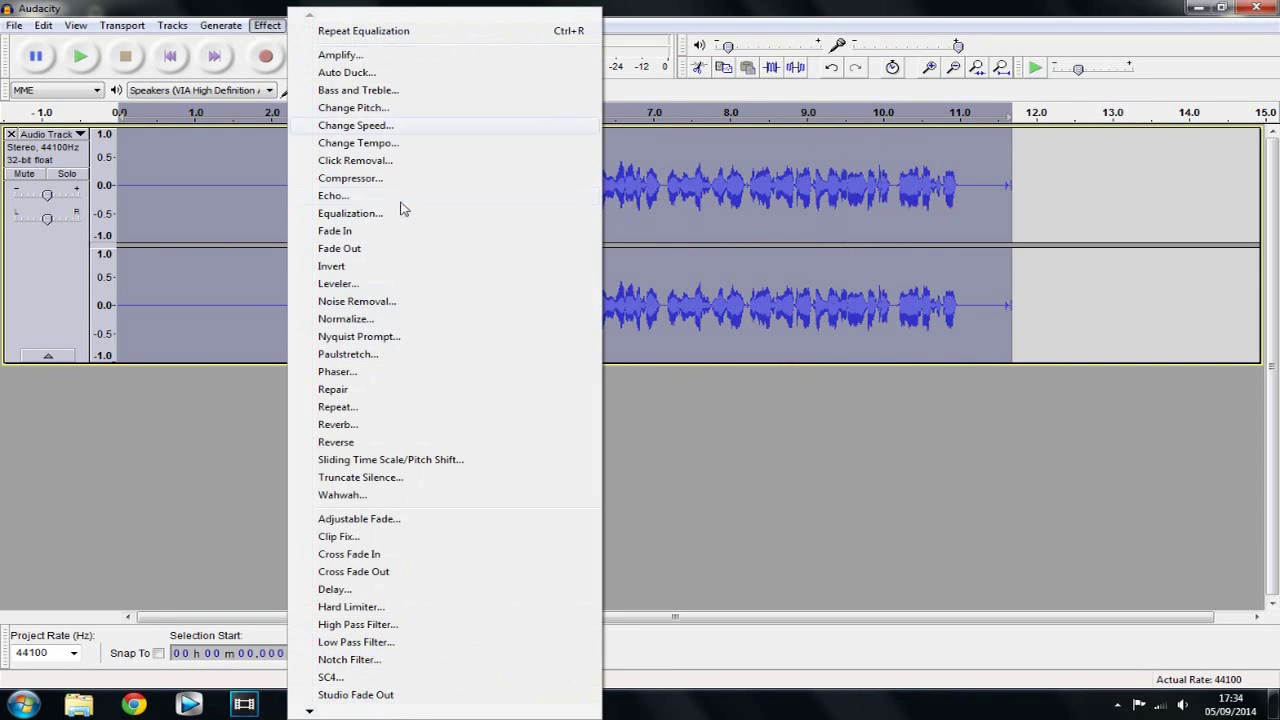
left_click(400, 214)
left_click(505, 503)
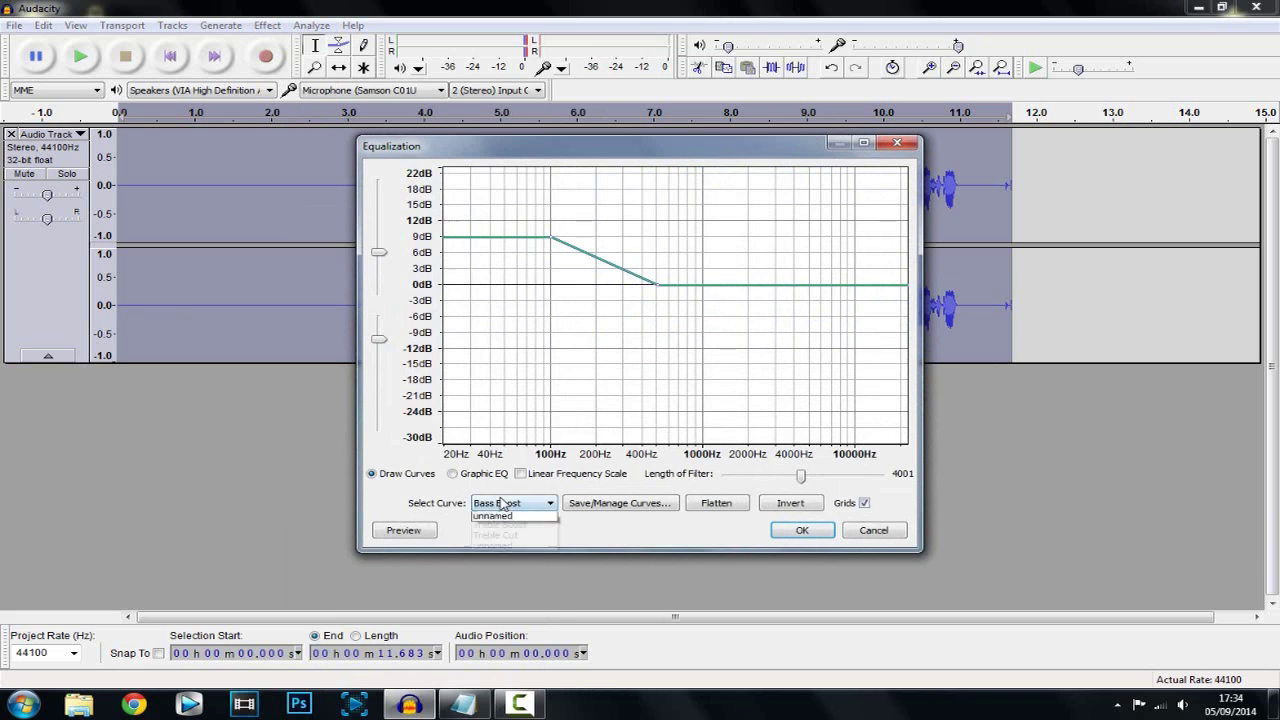
left_click(499, 590)
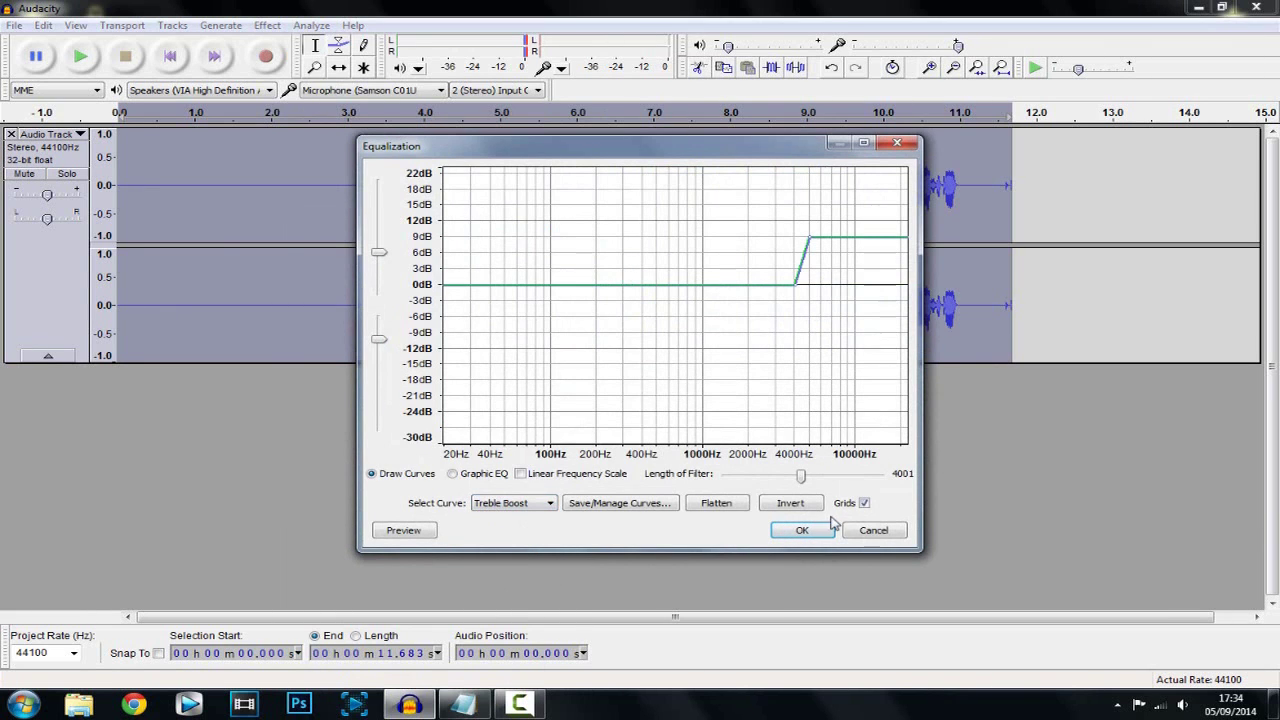
left_click(800, 531)
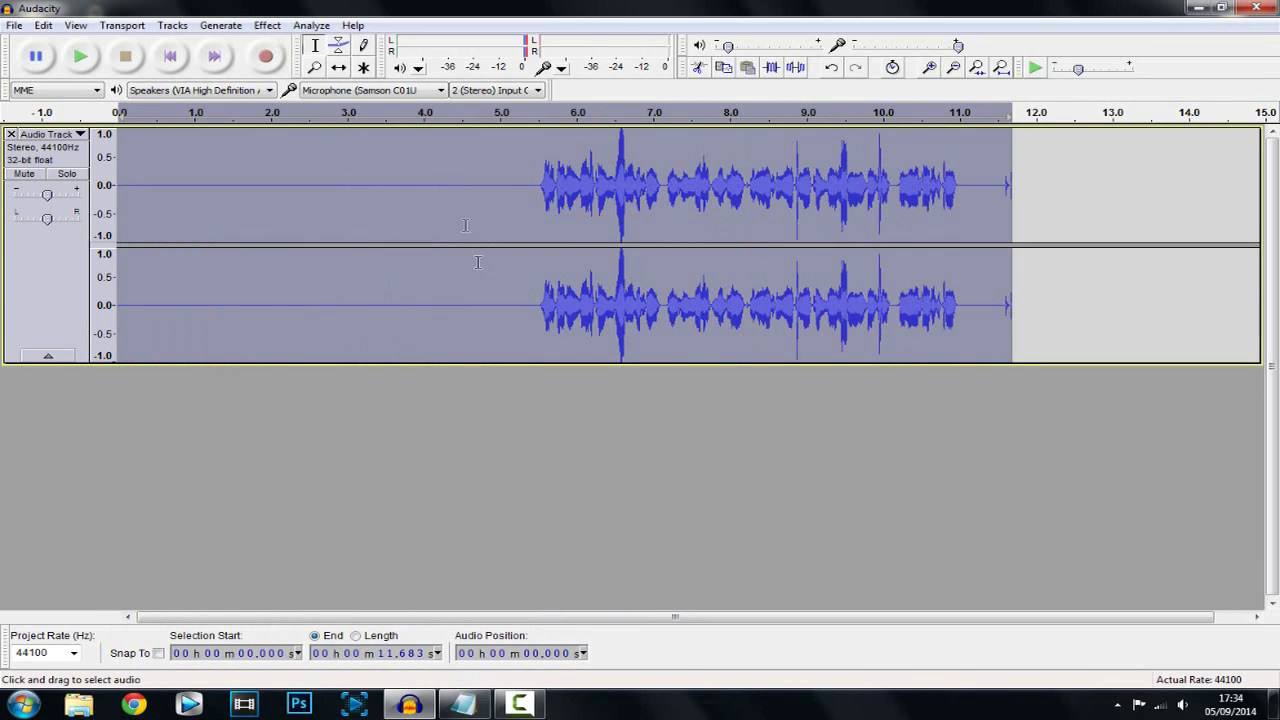
left_click(270, 26)
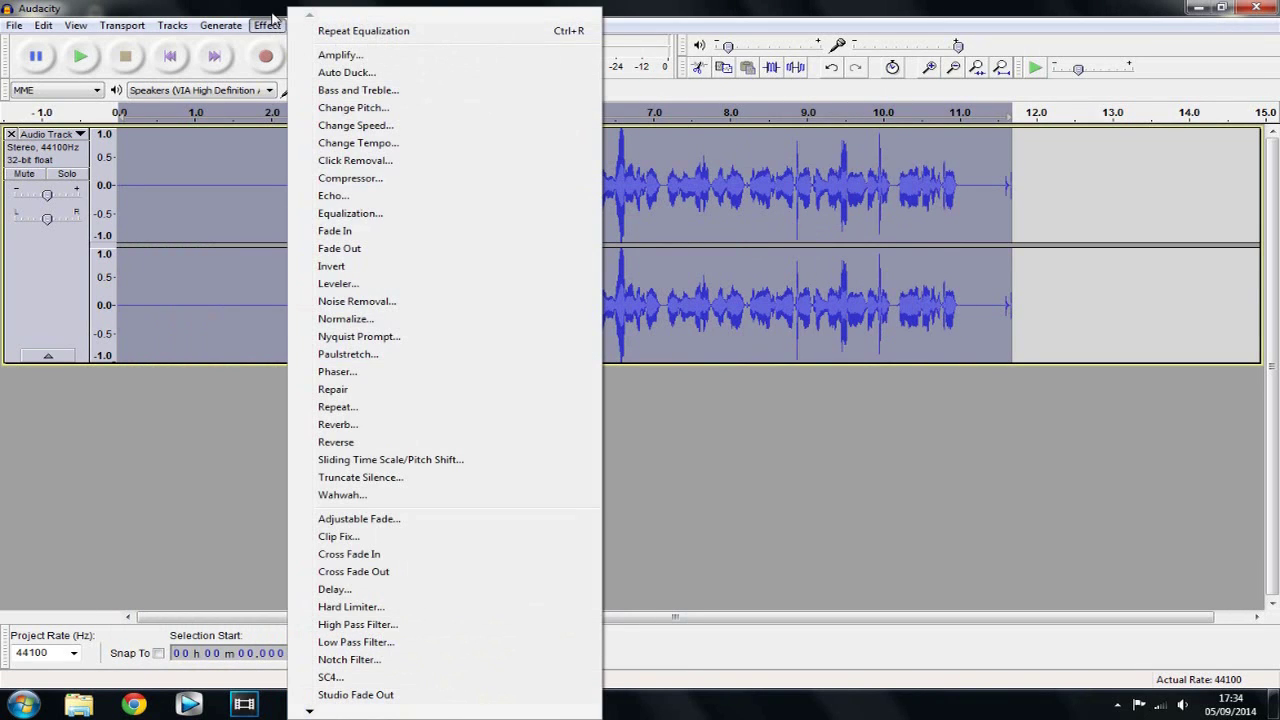
Apply a Hard Limiter at -4 dB, then re-normalize to -1.0 dB with DC offset removed
left_click(378, 613)
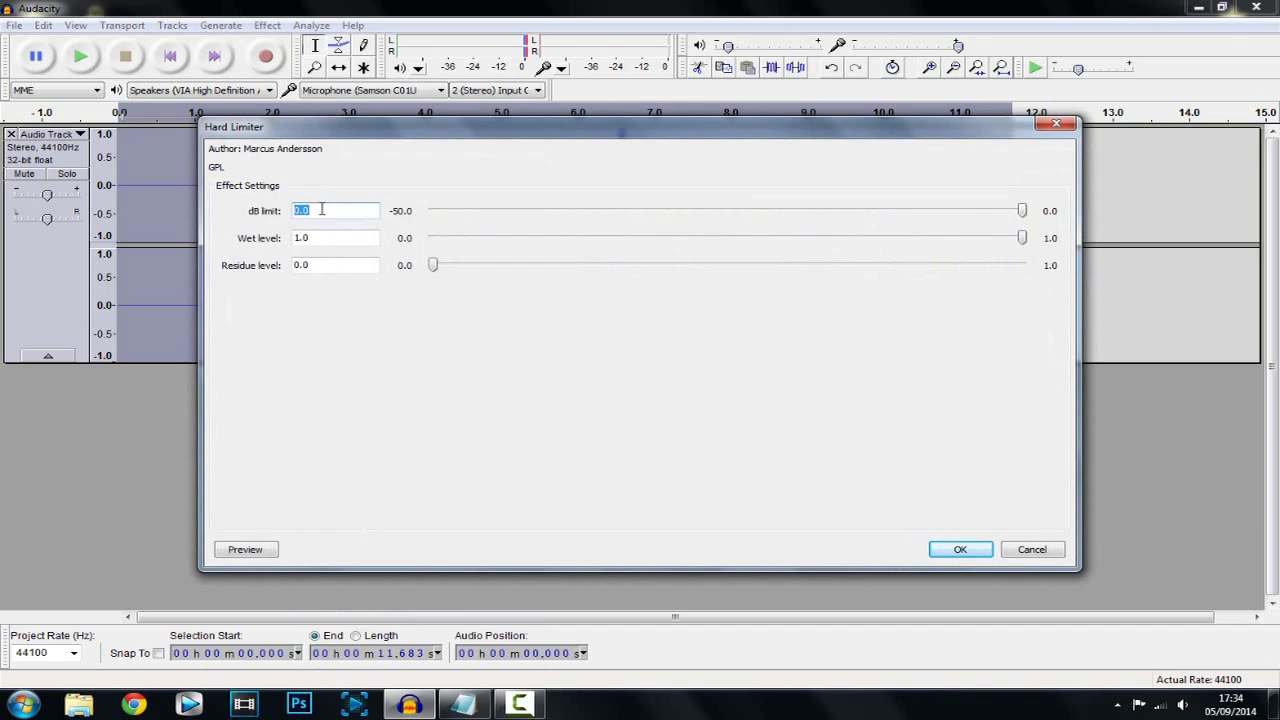
left_click(960, 550)
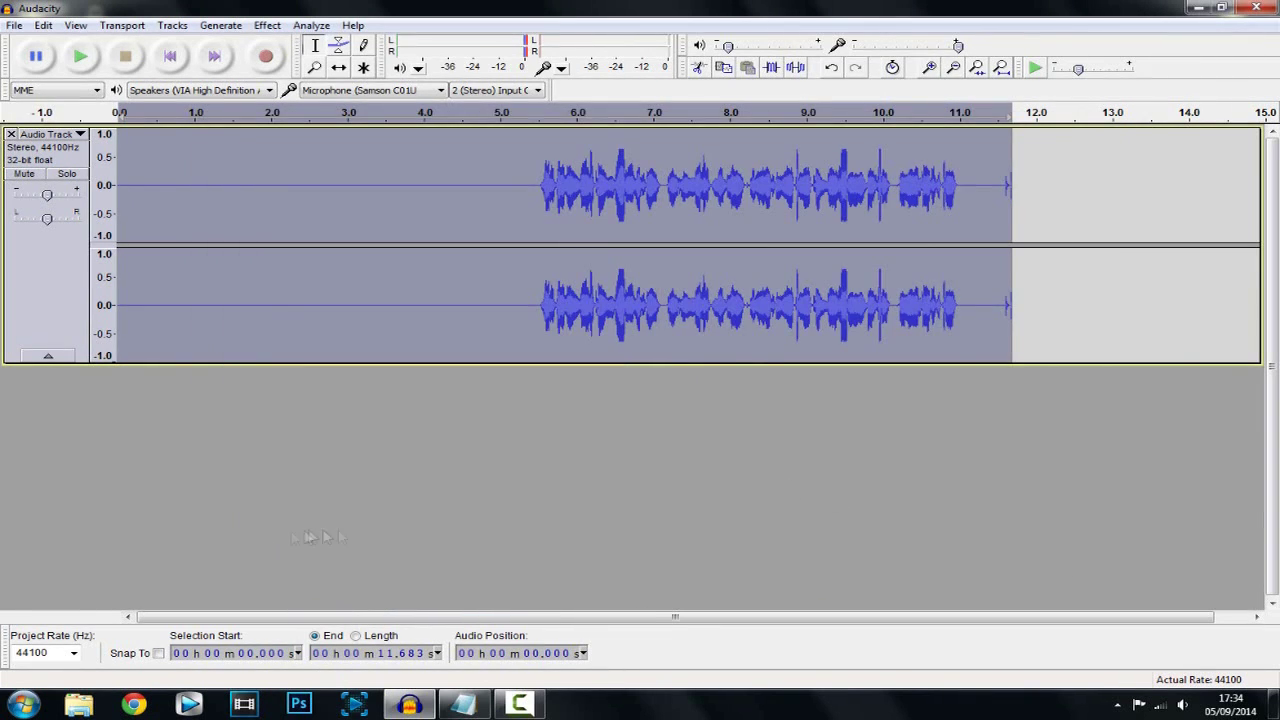
left_click(268, 25)
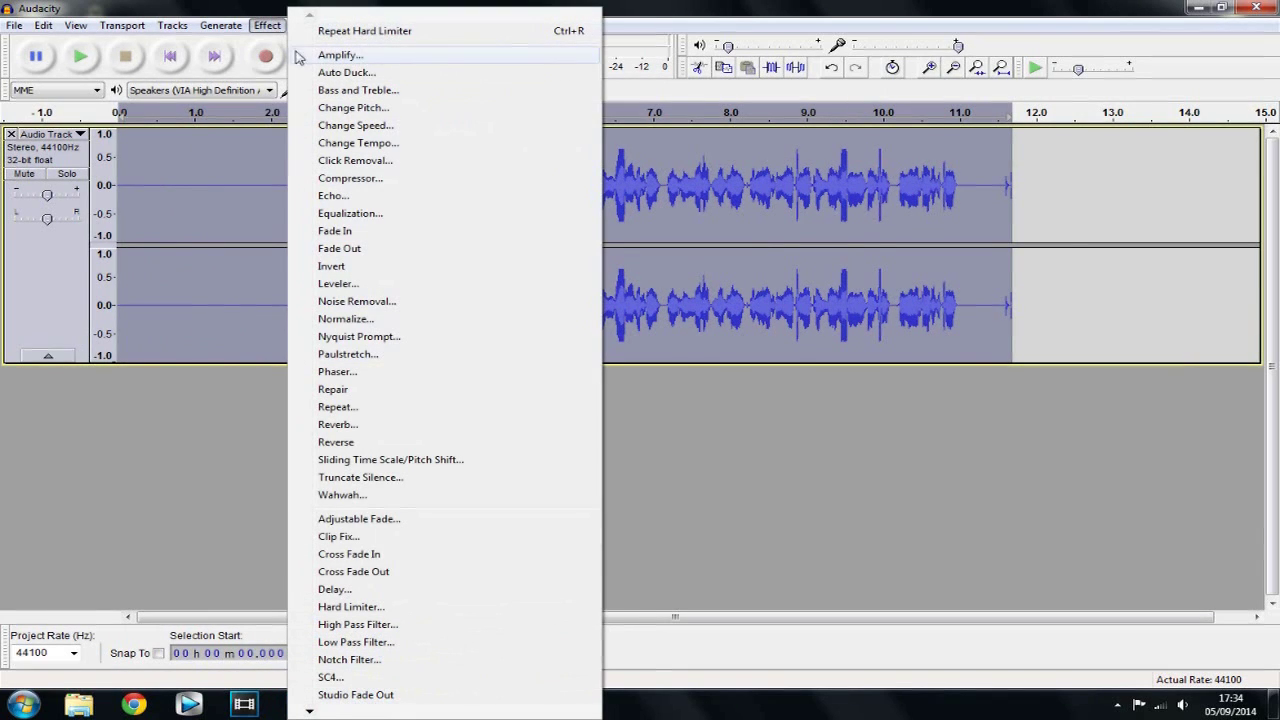
left_click(362, 320)
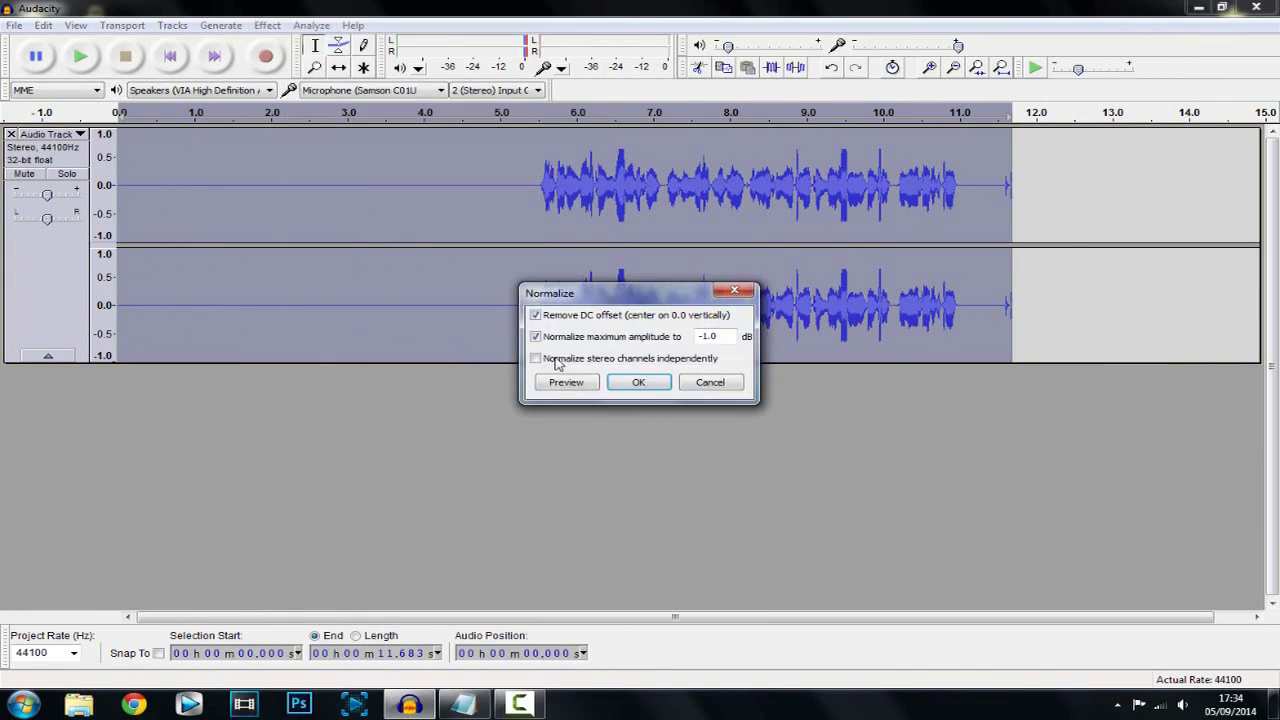
left_click(640, 383)
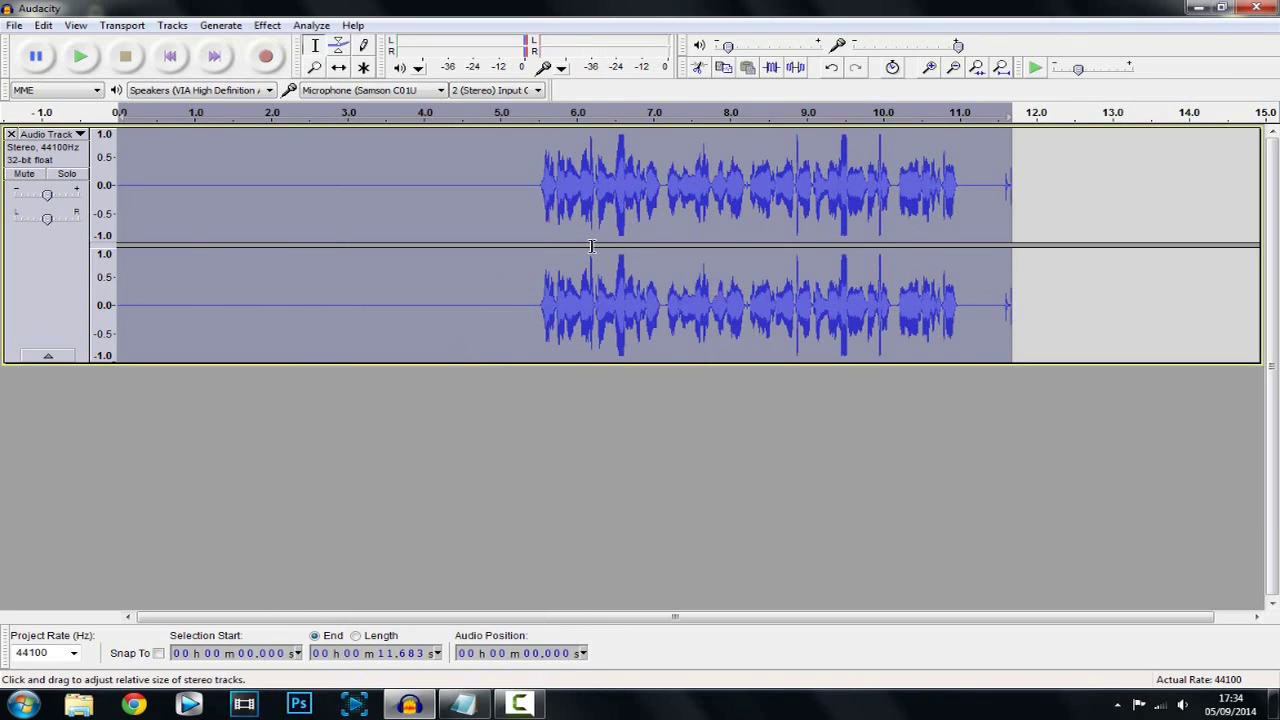
left_click(550, 180)
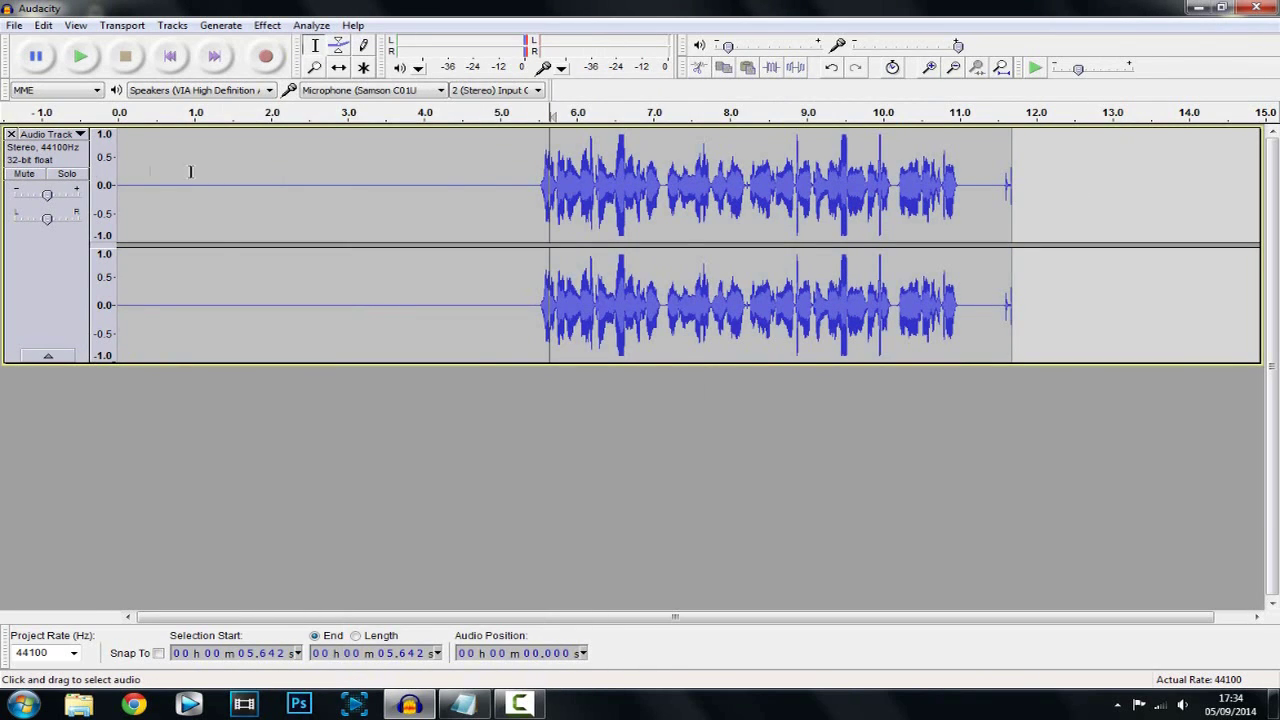
Play the fully processed clip from the beginning
left_click(117, 181)
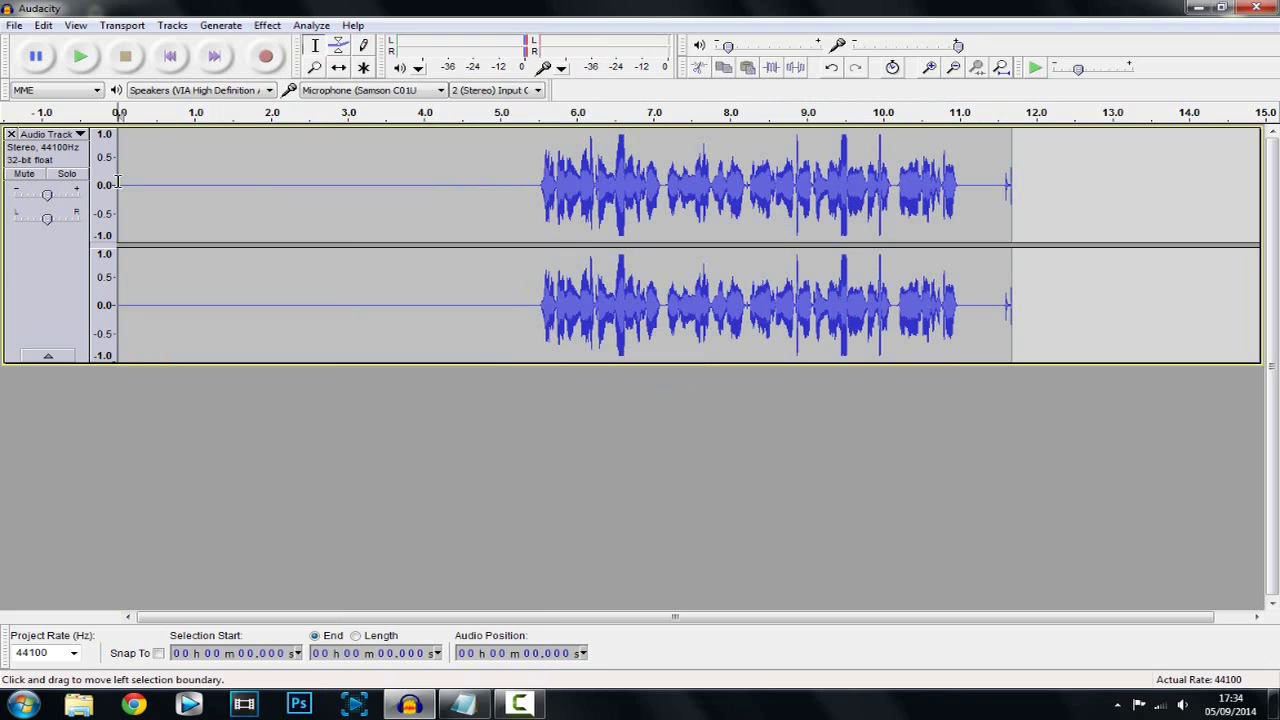
left_click(80, 57)
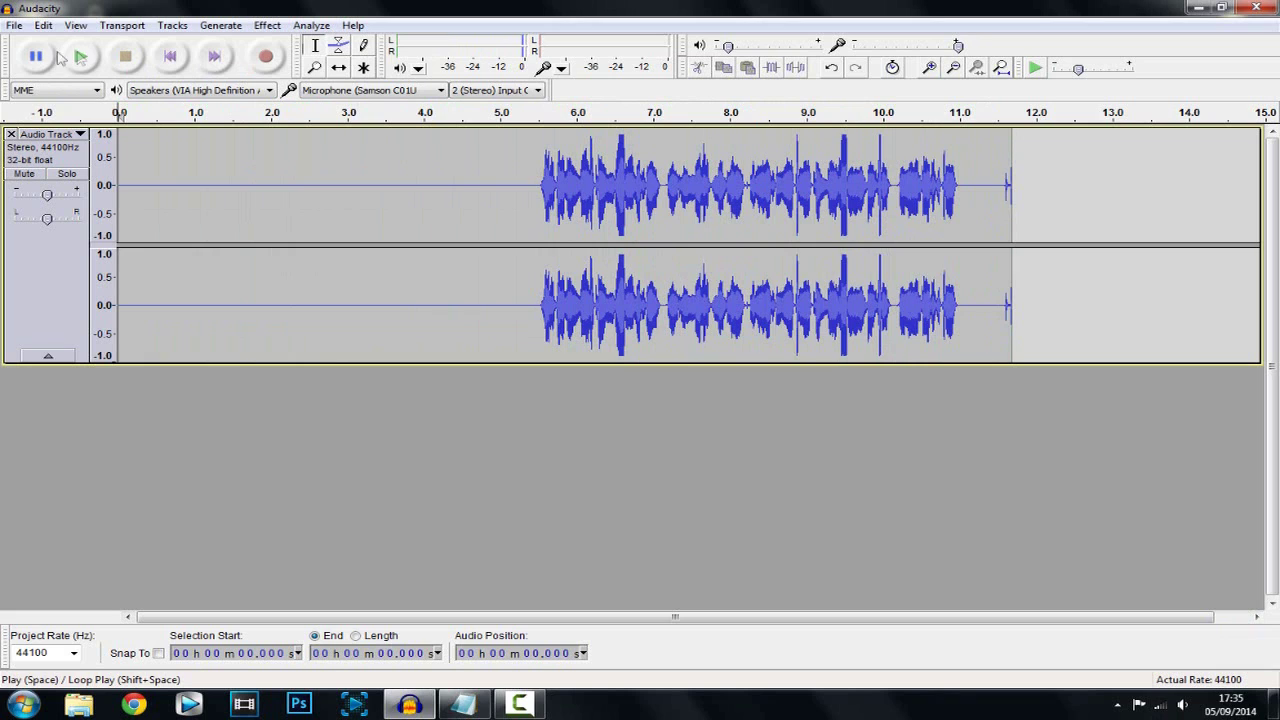
left_click(156, 215)
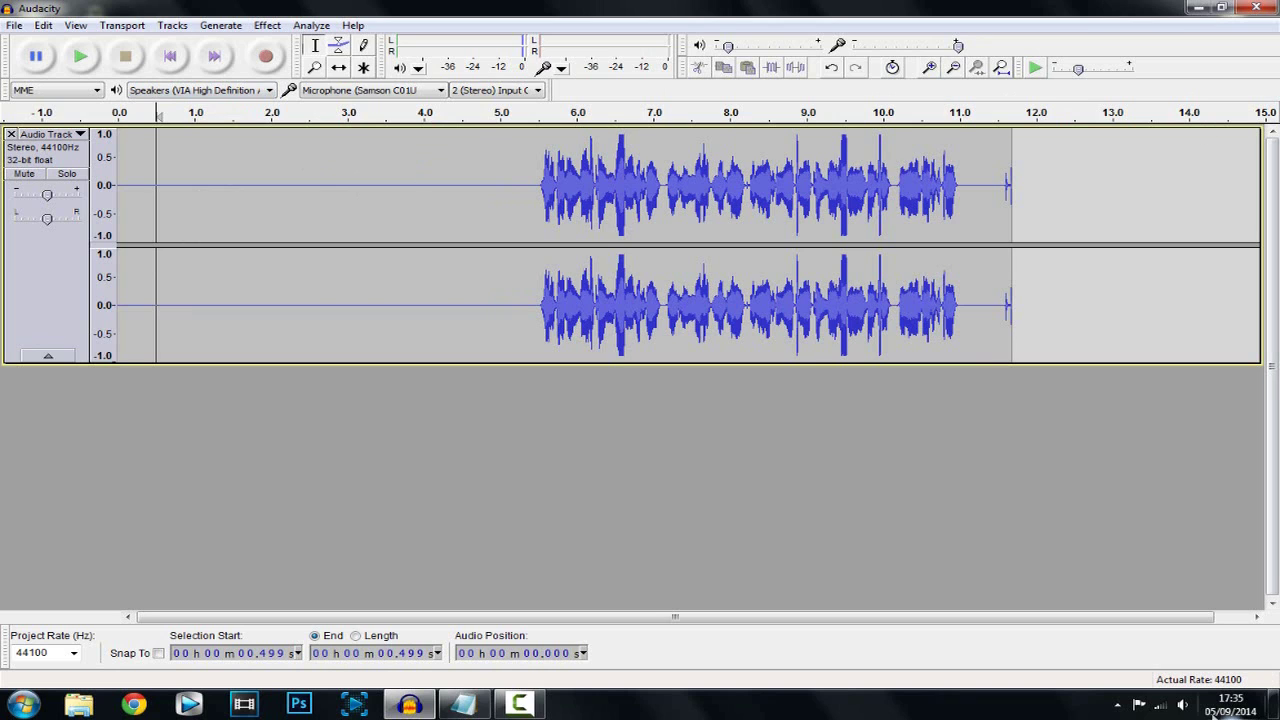
Raise the output volume slightly and play the clip again from about 5 seconds
left_click(1181, 706)
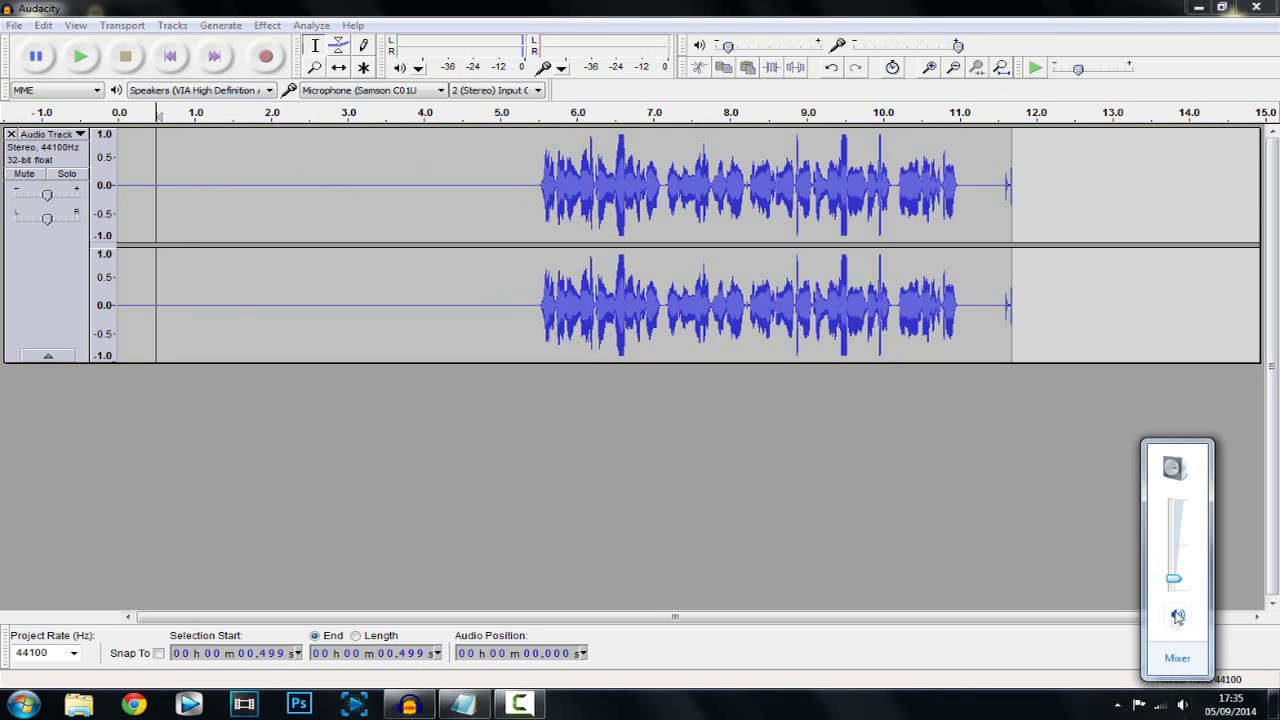
left_click(729, 46)
left_click_drag(737, 50, 743, 47)
left_click(512, 118)
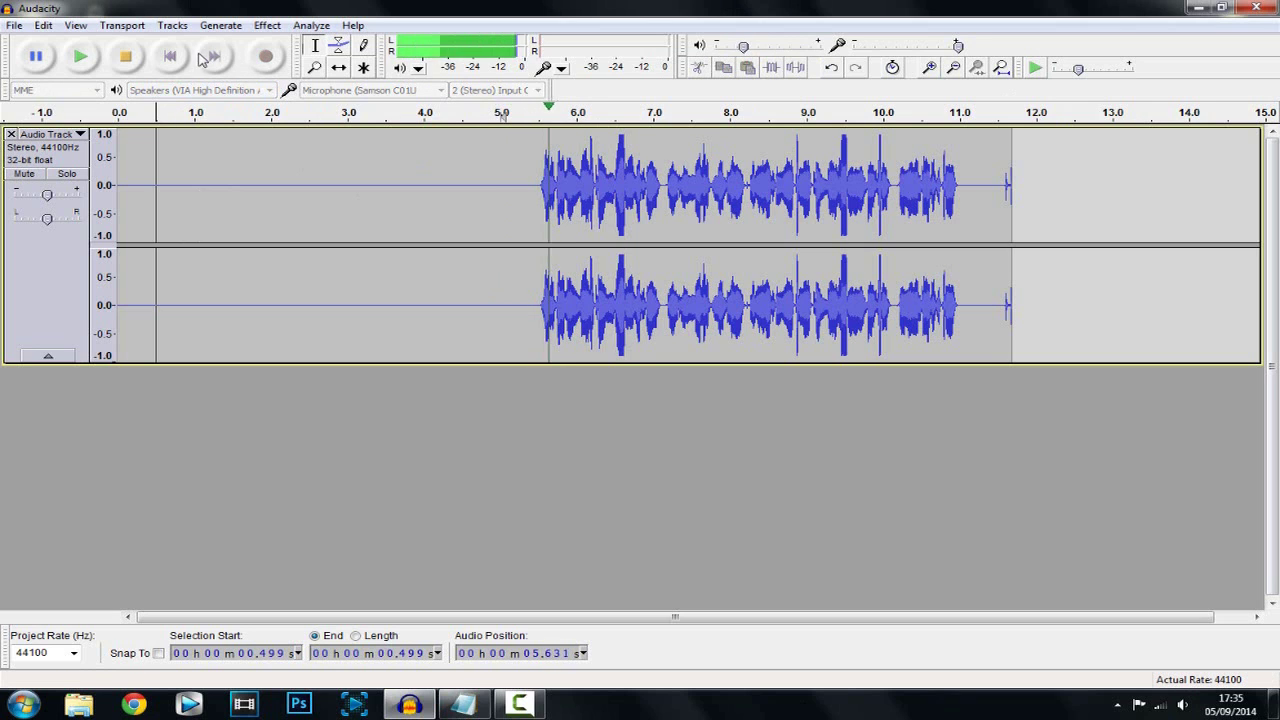